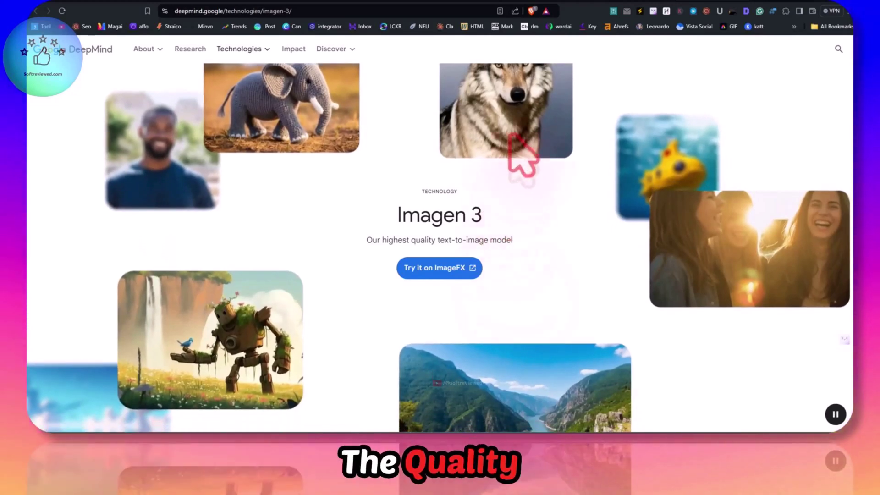
# Browse the landing page's example carousel forward to the robot image
pyautogui.scroll(-1, 523, 268)
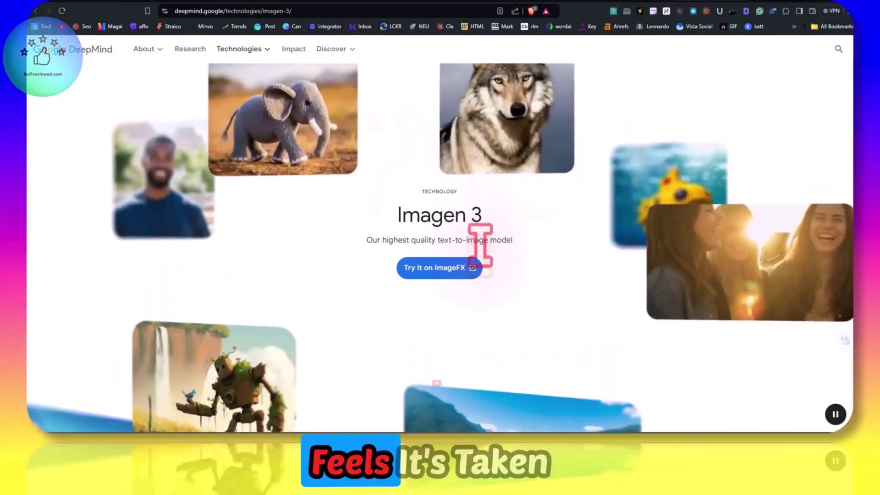
pyautogui.scroll(-5, 477, 245)
pyautogui.scroll(-7, 504, 256)
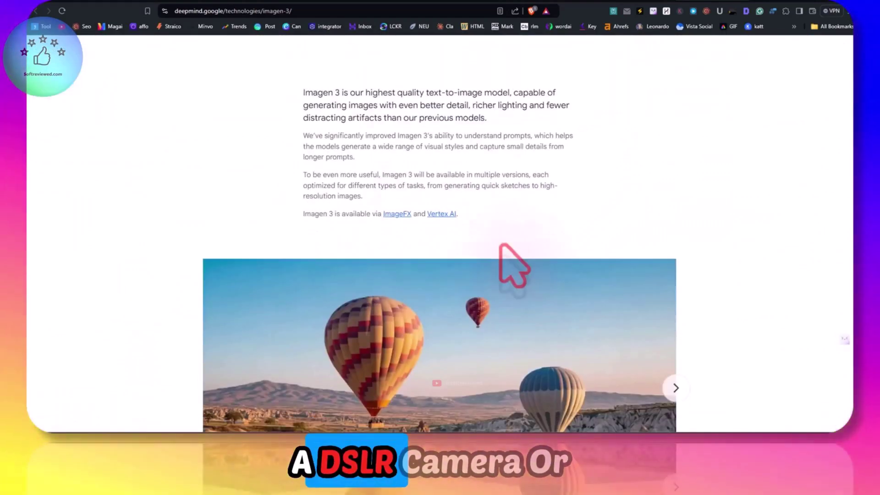
pyautogui.scroll(-4, 504, 252)
pyautogui.scroll(3, 505, 252)
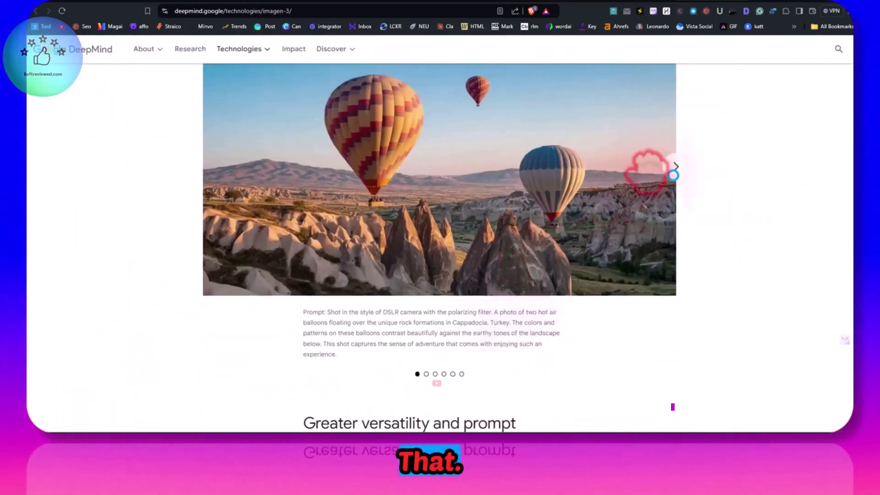
pyautogui.click(673, 175)
pyautogui.scroll(2, 675, 197)
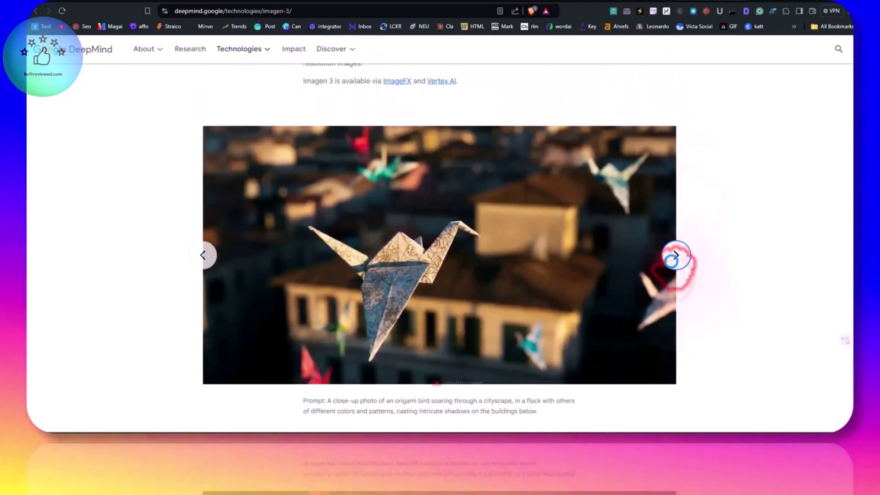
pyautogui.click(675, 255)
pyautogui.click(675, 256)
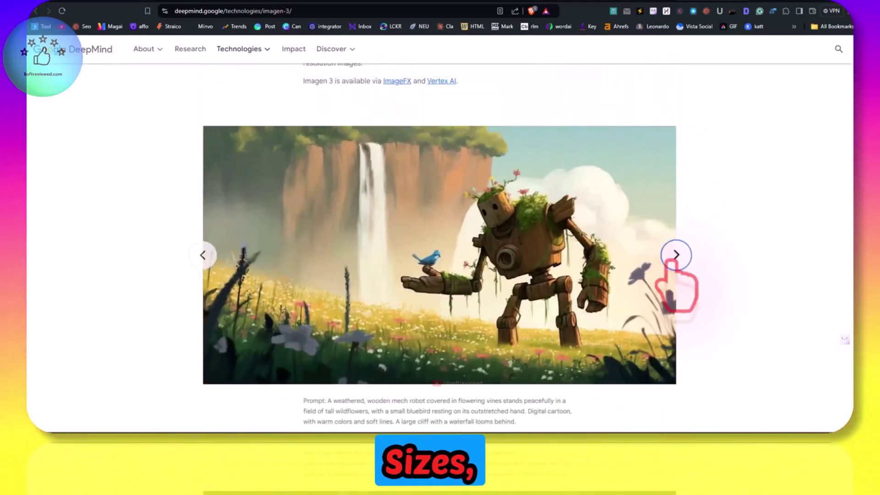
# Step through the text-rendering examples to the Central Library image
pyautogui.scroll(-10, 670, 266)
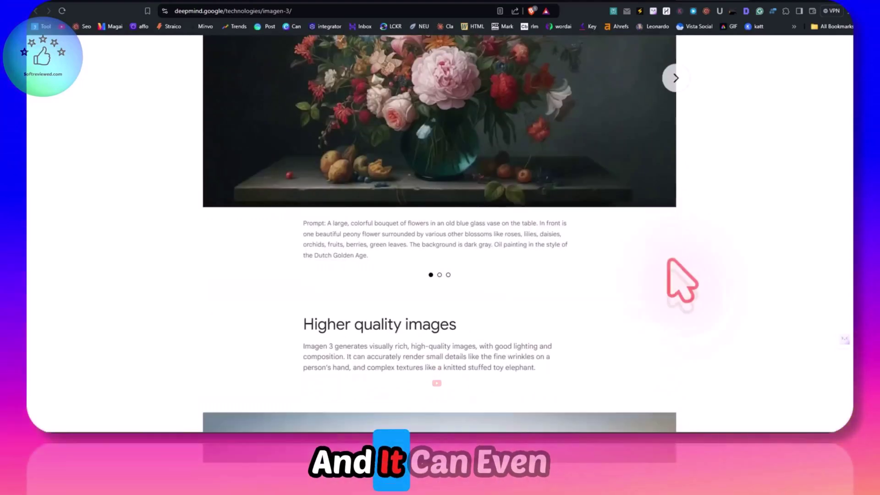
pyautogui.scroll(1, 669, 261)
pyautogui.scroll(-12, 670, 260)
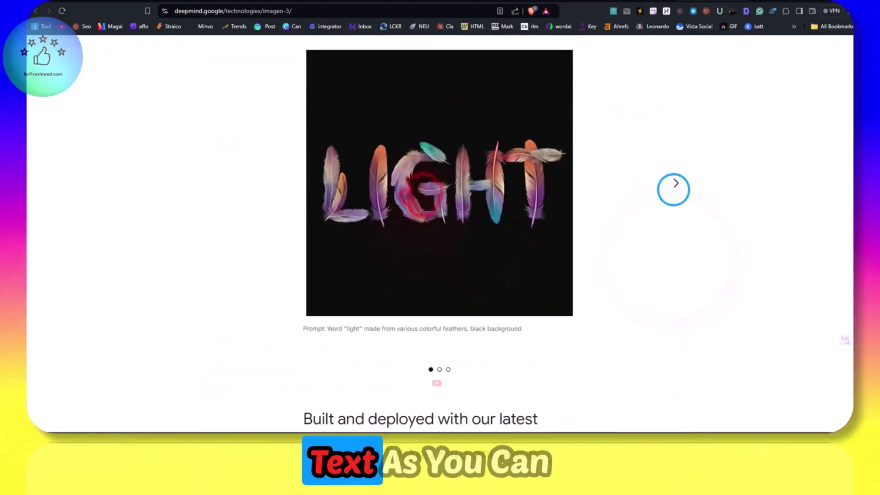
pyautogui.click(674, 188)
pyautogui.click(674, 188)
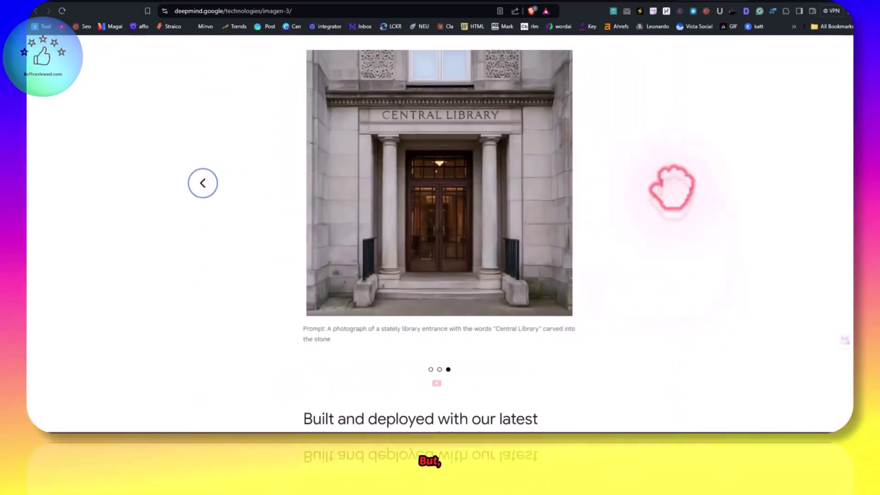
pyautogui.scroll(-6, 671, 188)
pyautogui.scroll(20, 671, 188)
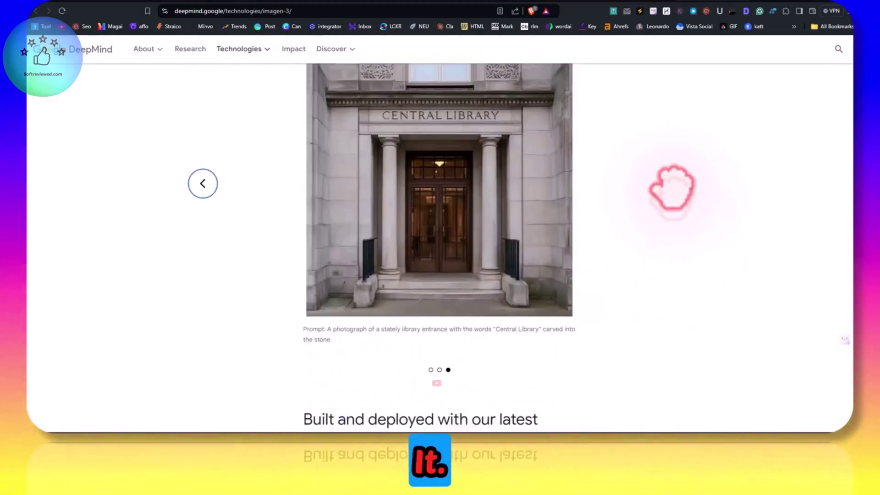
pyautogui.scroll(8, 672, 188)
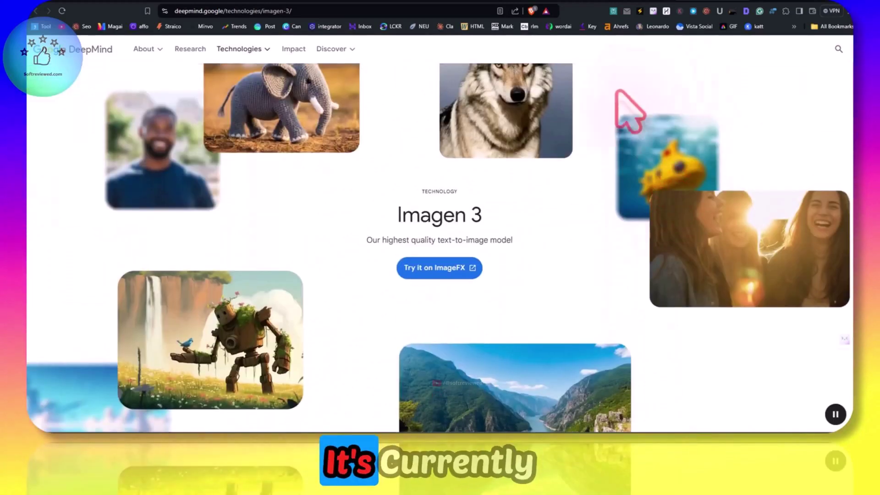
# Check the VPN status, then open ImageFX with settings showing Best Quality and seed 703947
pyautogui.click(640, 11)
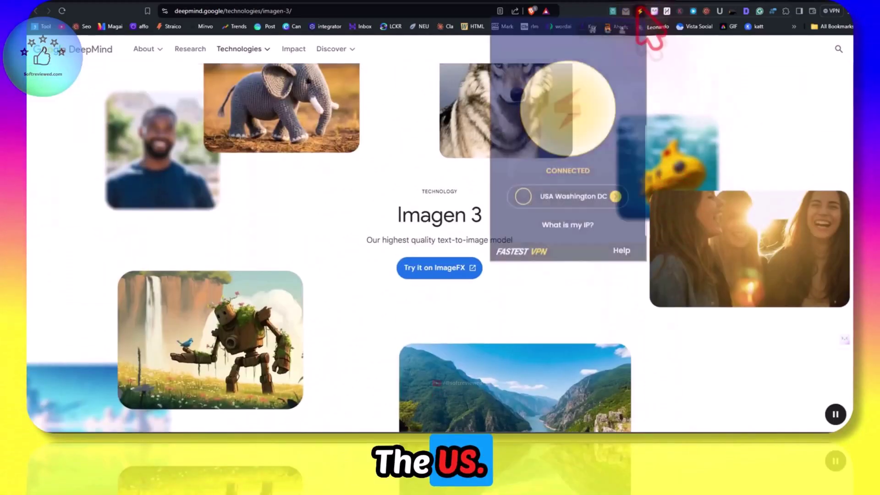
pyautogui.click(724, 78)
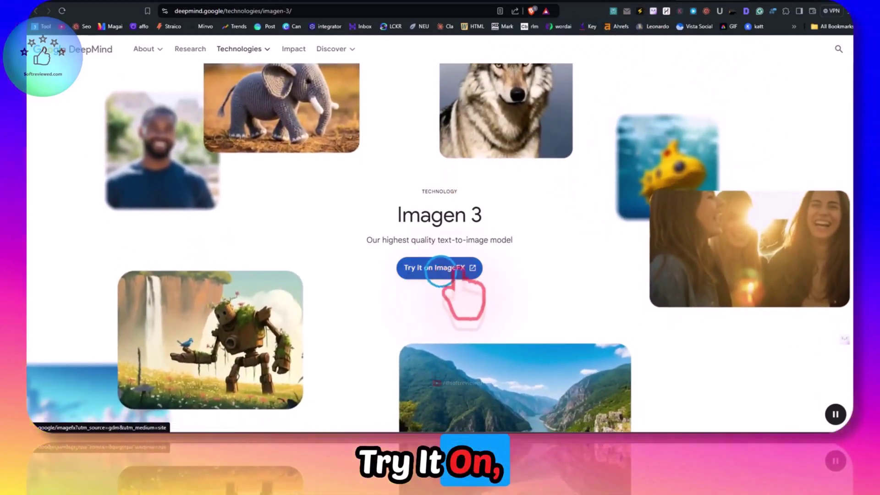
pyautogui.click(438, 270)
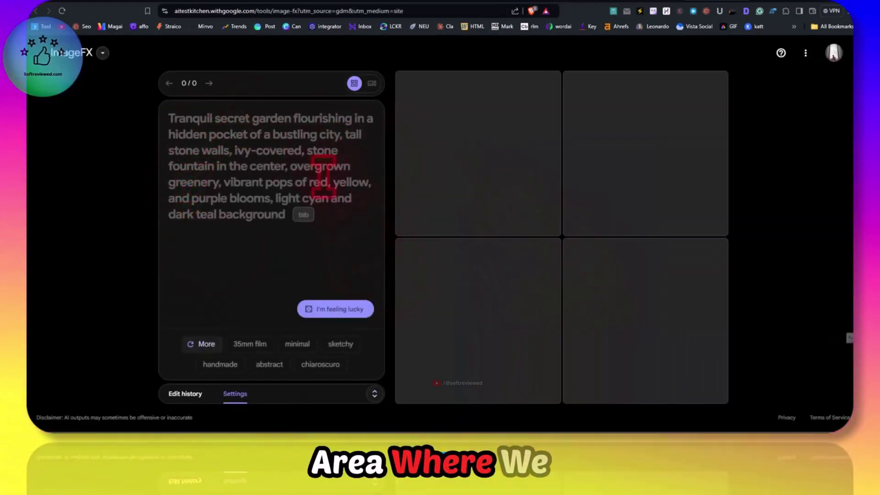
pyautogui.click(248, 138)
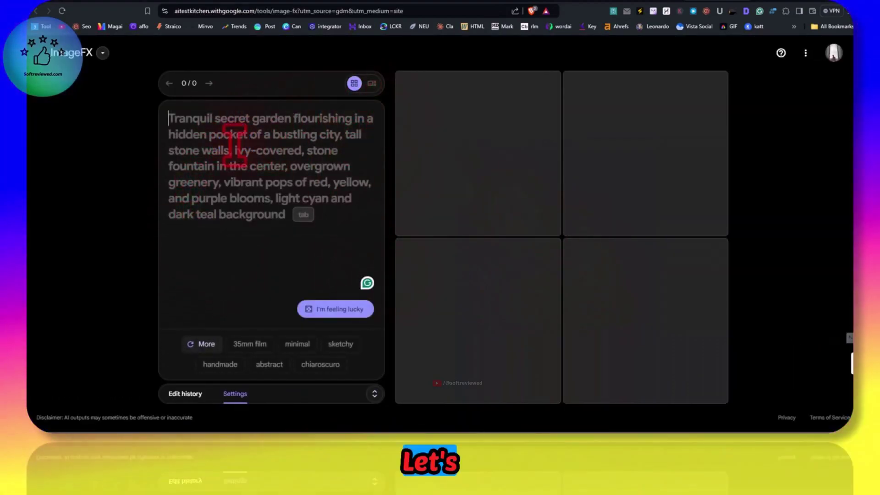
pyautogui.click(375, 395)
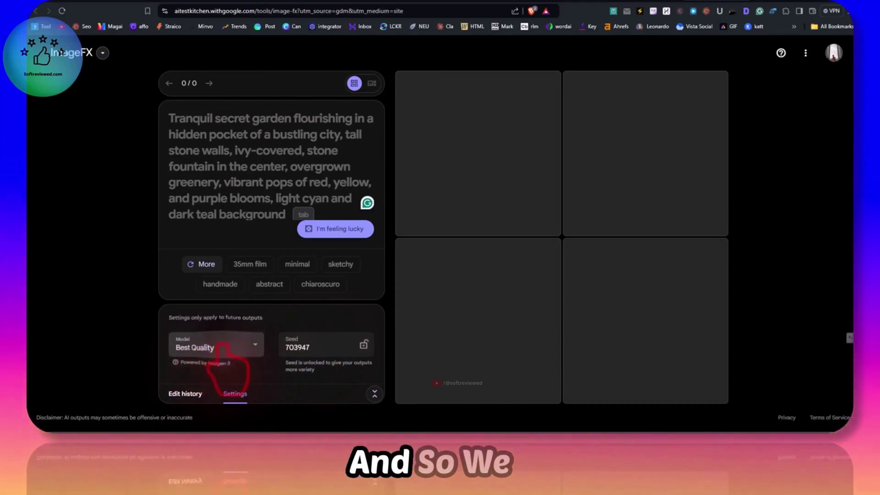
pyautogui.click(209, 347)
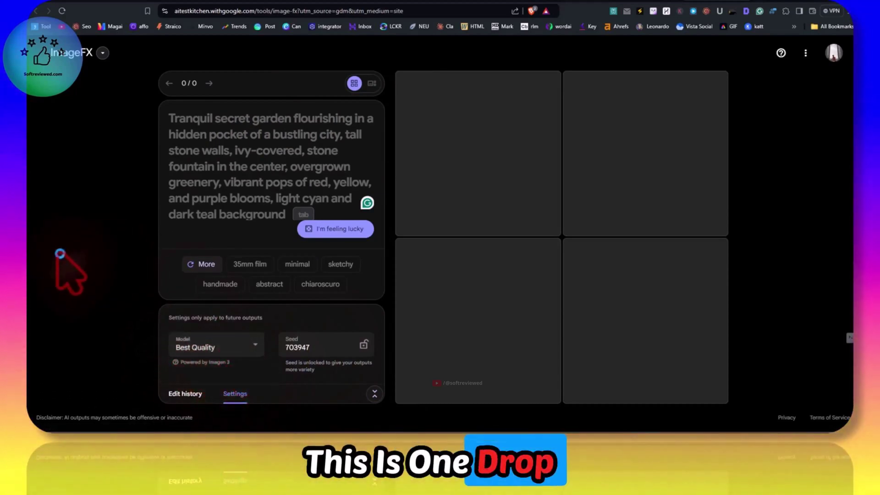
# Toggle results between single large preview and the four-image grid, ending on the grid
pyautogui.click(372, 83)
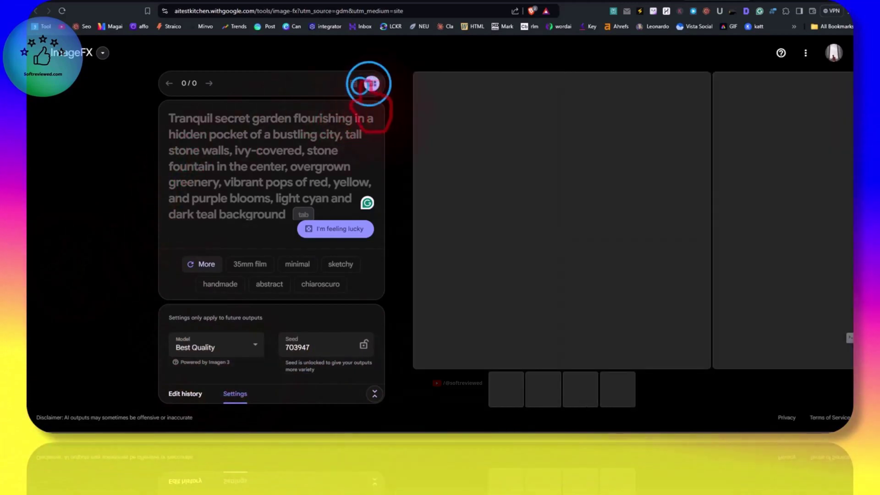
pyautogui.click(358, 83)
pyautogui.click(373, 83)
pyautogui.click(358, 83)
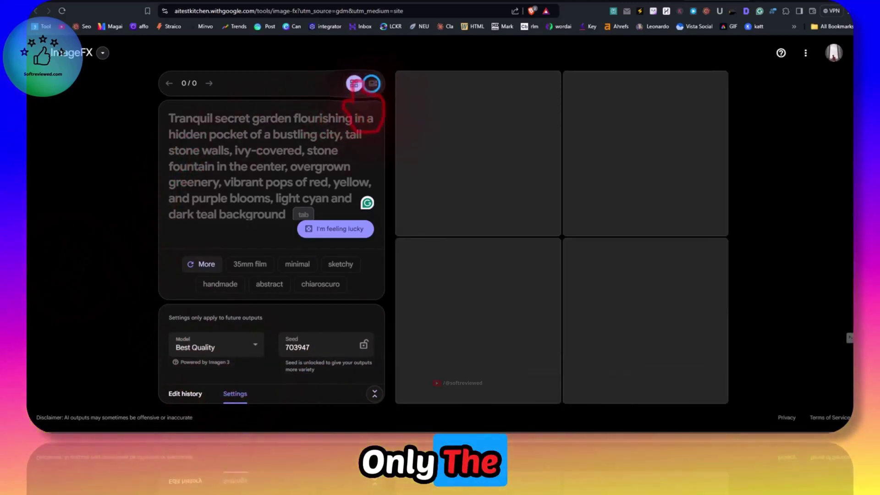
pyautogui.click(372, 83)
pyautogui.click(353, 83)
pyautogui.click(372, 83)
pyautogui.click(354, 83)
# Generate images of a woman in a T-shirt reading 'subscribed to softreviewed'
pyautogui.click(266, 184)
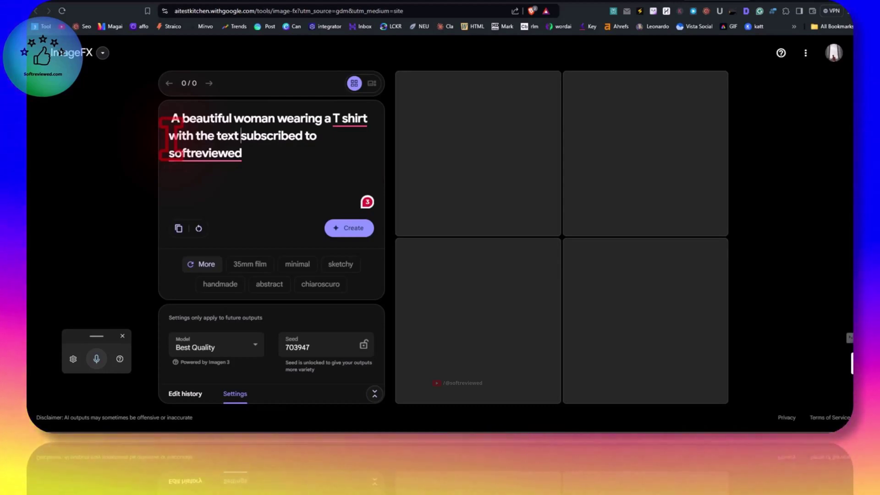
pyautogui.click(356, 229)
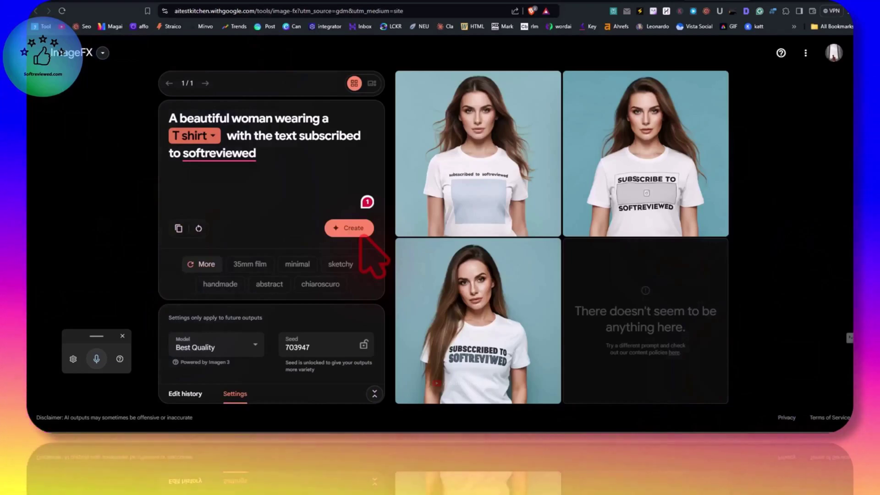
pyautogui.click(509, 309)
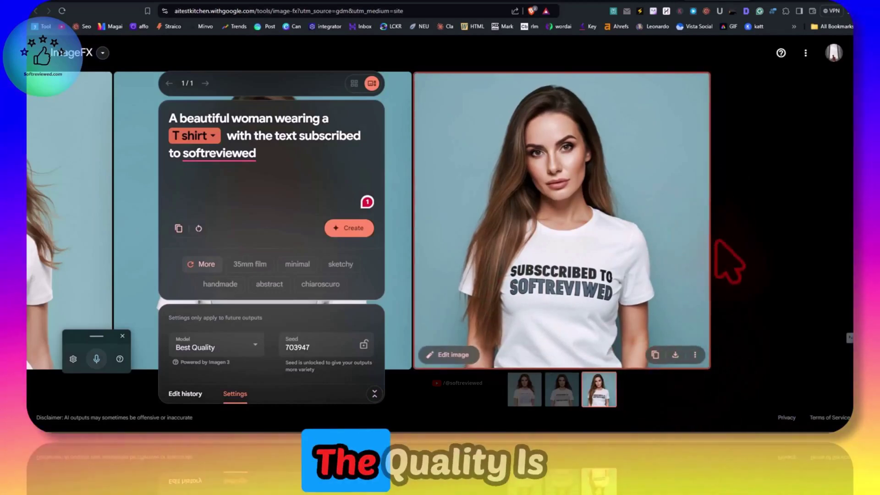
pyautogui.click(562, 390)
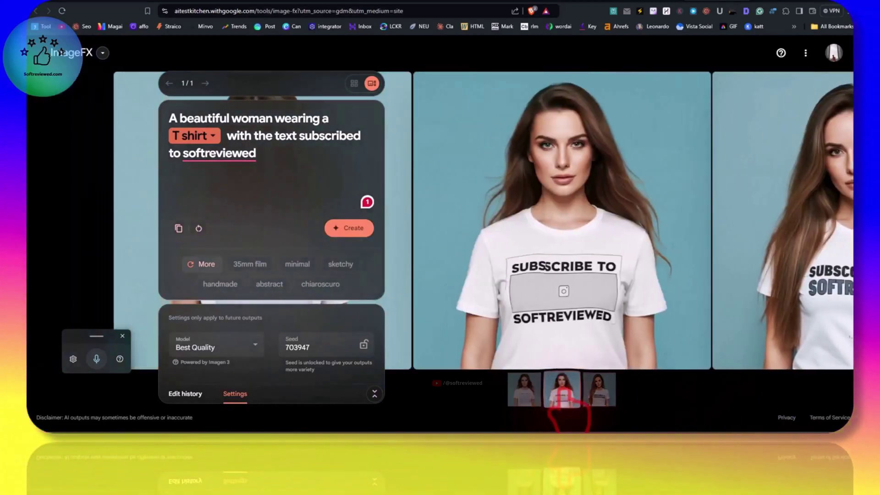
pyautogui.click(529, 389)
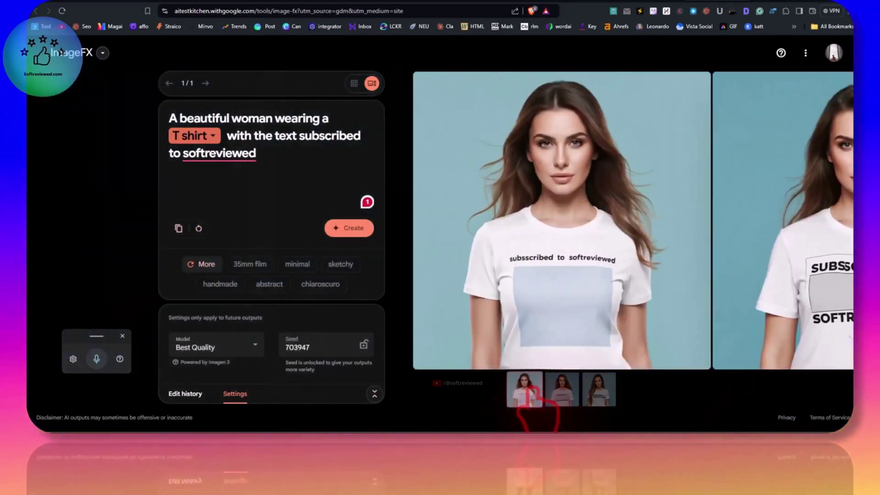
pyautogui.click(596, 386)
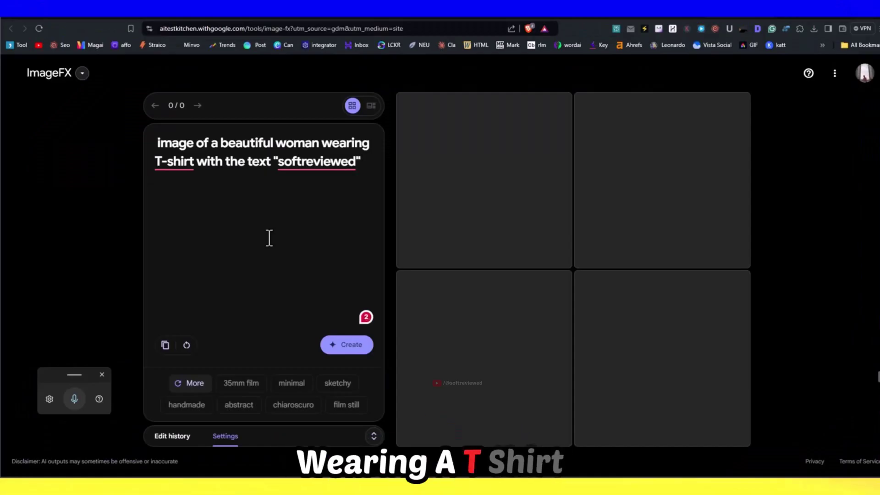
# Create four images from the revised 'softreviewed' T-shirt prompt and view the first large
pyautogui.click(340, 344)
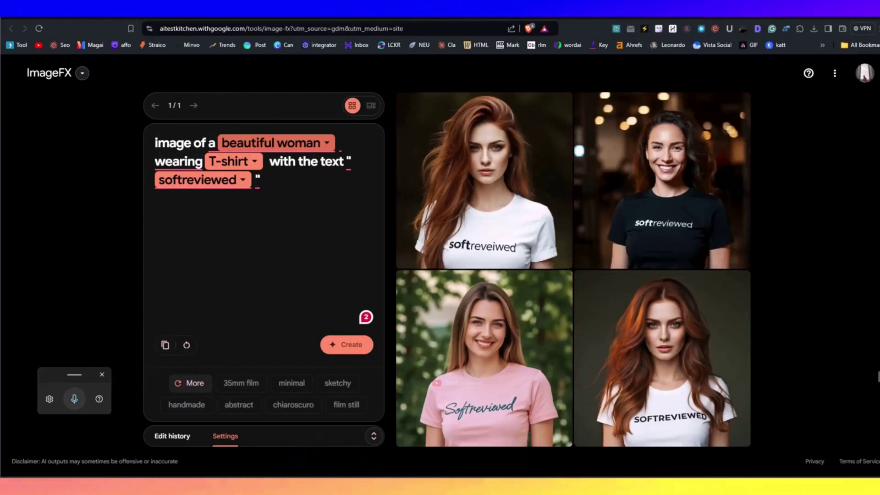
pyautogui.click(484, 183)
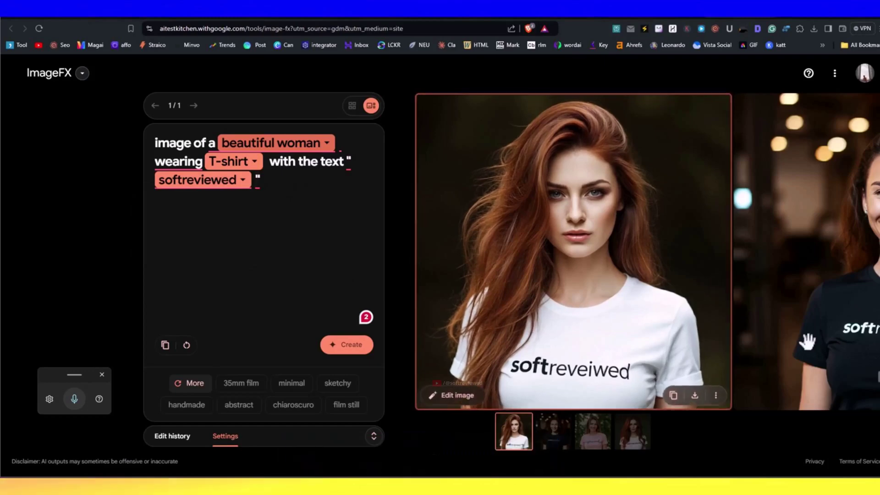
# Swipe past the black-shirt and redhead images to center the pink Softreviewed image
pyautogui.moveTo(799, 320); pyautogui.dragTo(602, 334)
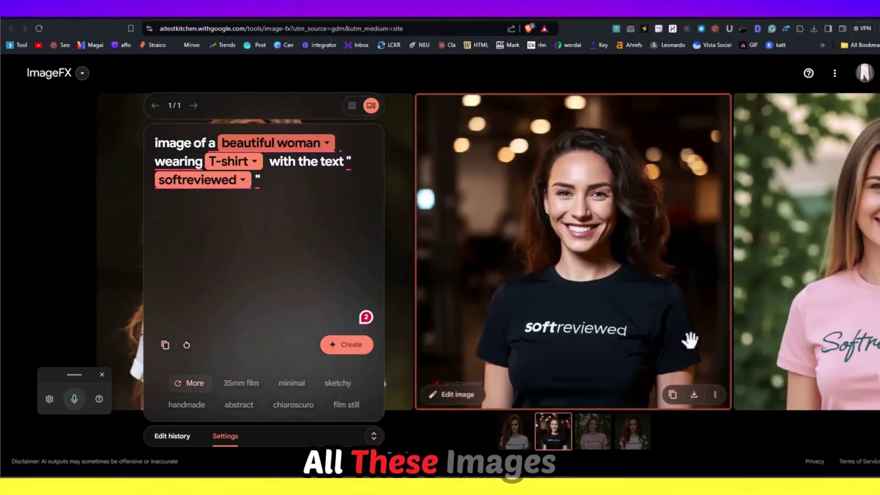
pyautogui.moveTo(690, 341); pyautogui.dragTo(573, 345)
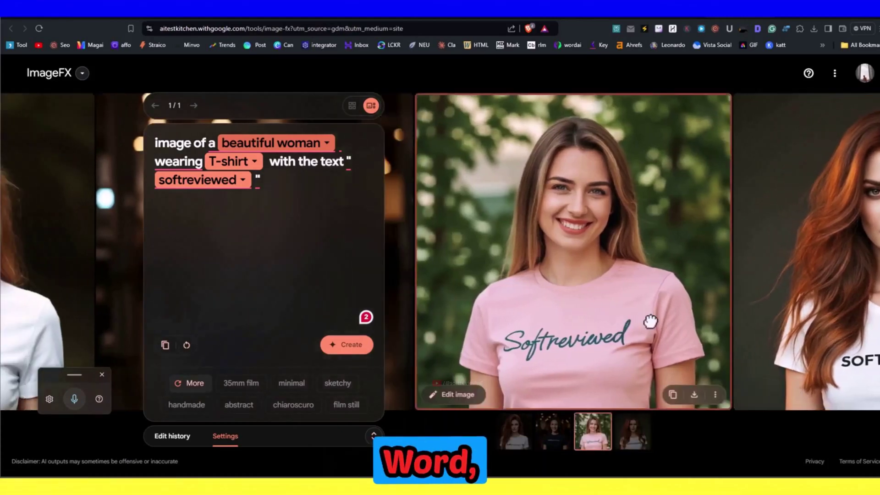
pyautogui.moveTo(680, 320); pyautogui.dragTo(843, 318)
pyautogui.moveTo(628, 298); pyautogui.dragTo(839, 293)
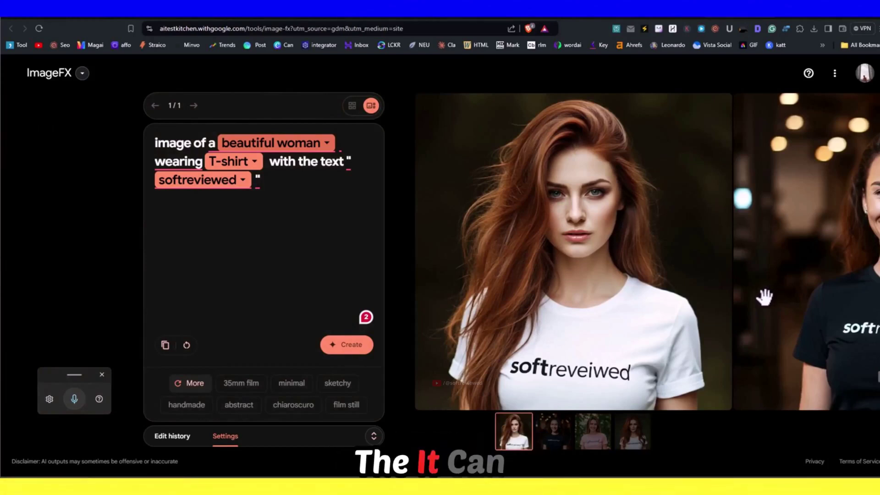
pyautogui.moveTo(607, 316)
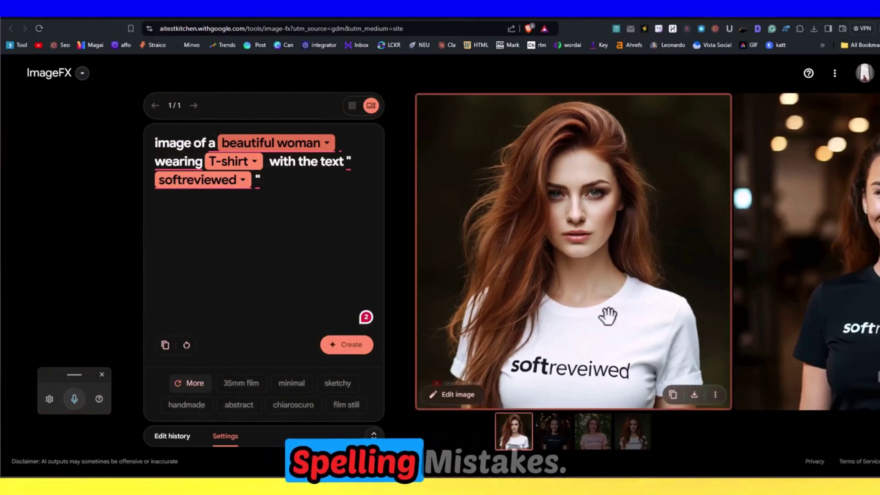
pyautogui.moveTo(629, 298); pyautogui.dragTo(403, 295)
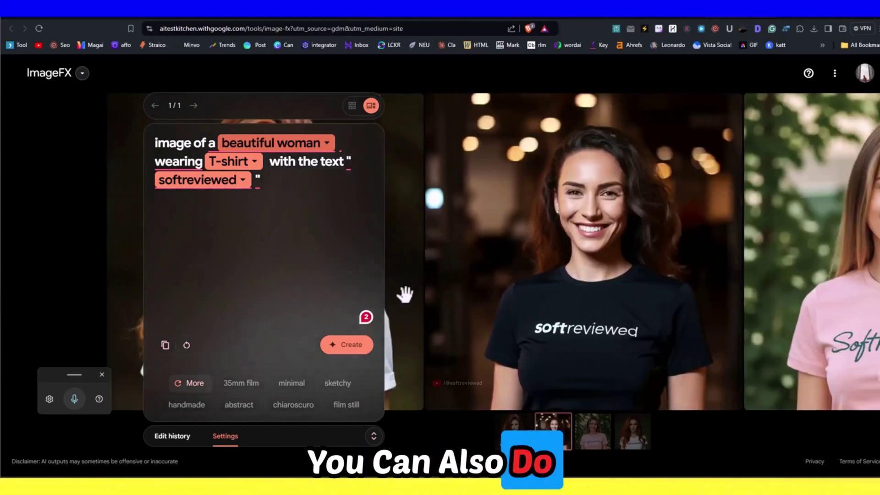
pyautogui.moveTo(594, 305); pyautogui.dragTo(352, 310)
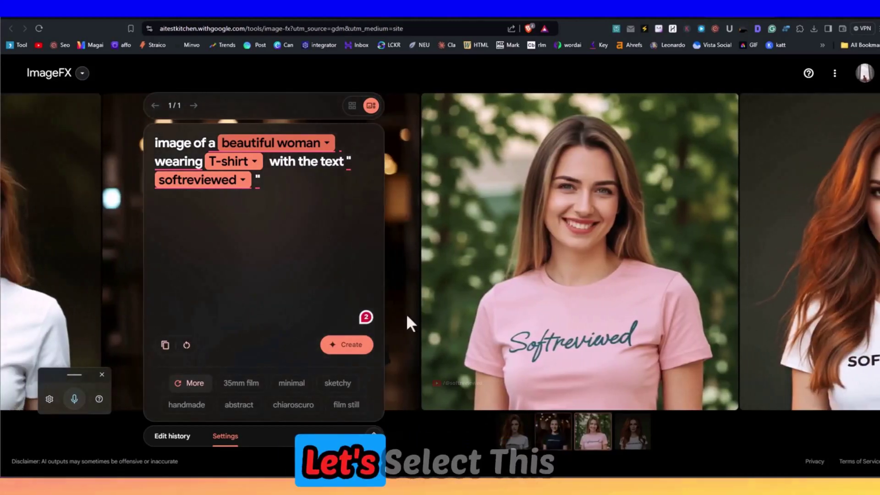
pyautogui.moveTo(564, 225)
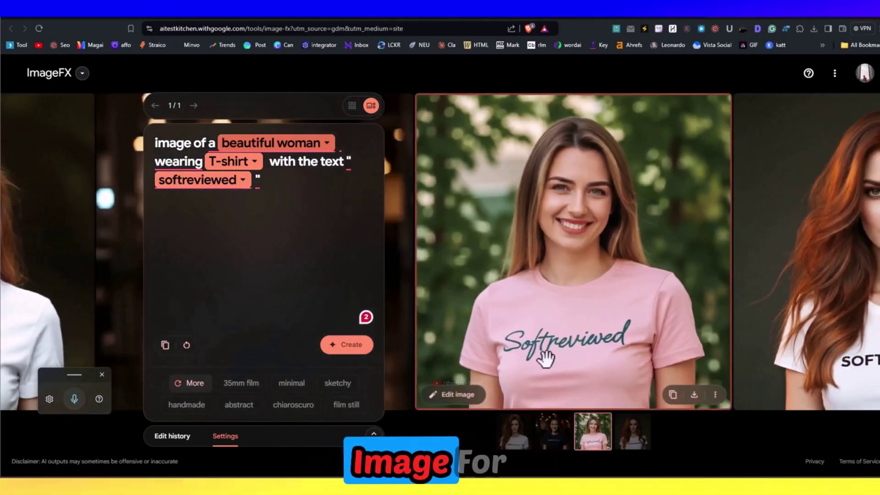
# Edit the pink-shirt image: mask the eyes and generate edits with the change 'sunglass'
pyautogui.click(463, 397)
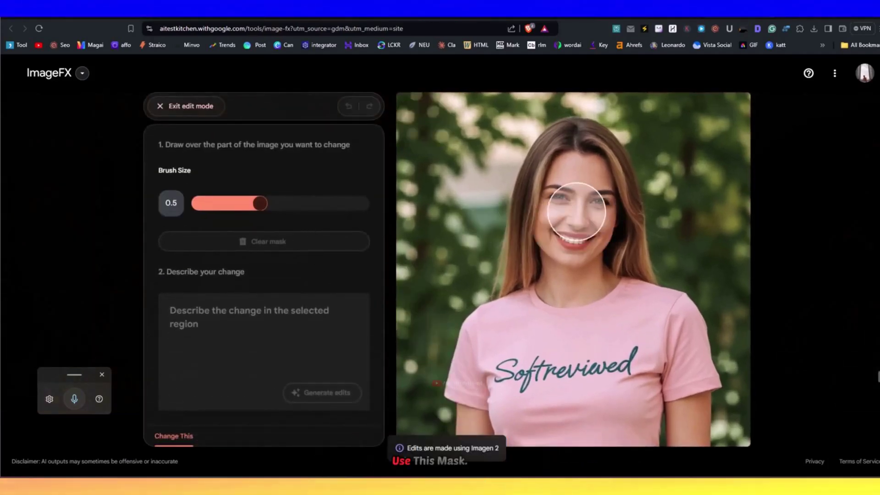
pyautogui.moveTo(553, 197); pyautogui.dragTo(605, 199)
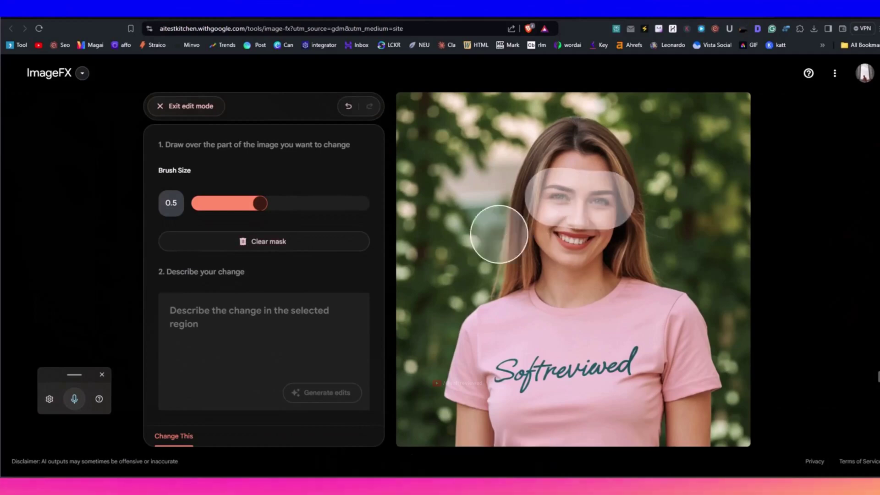
pyautogui.click(190, 323)
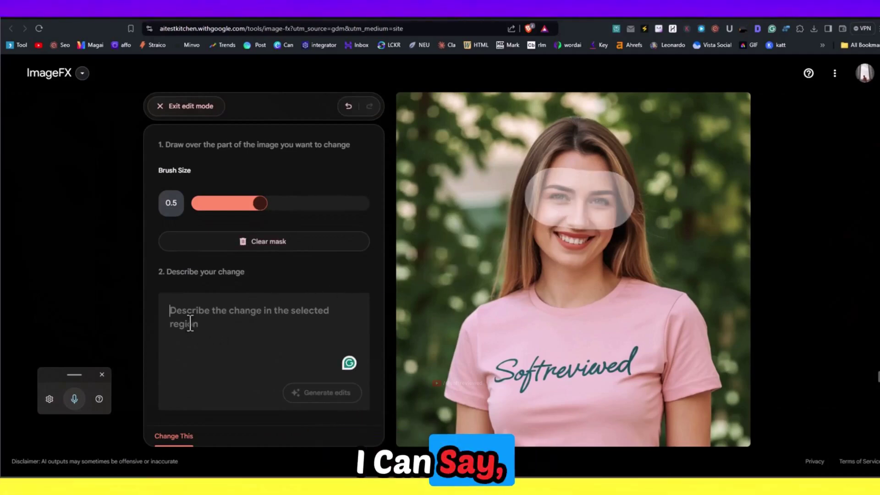
pyautogui.write('sunglass')
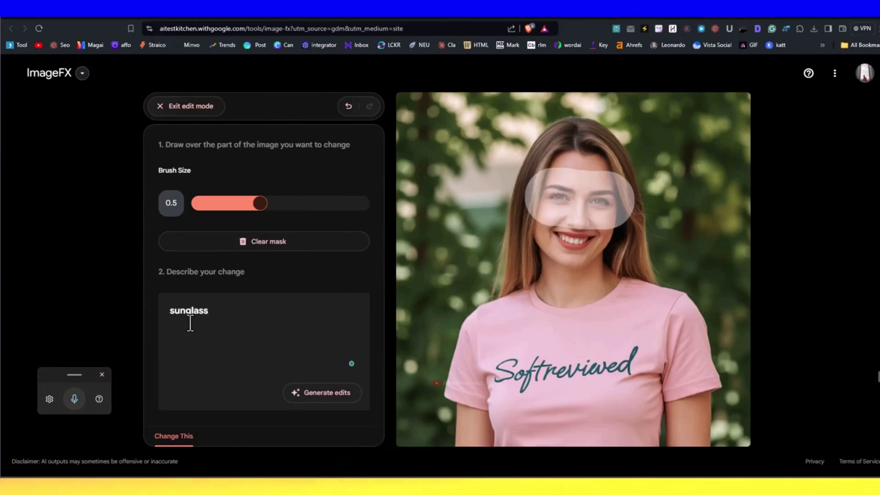
pyautogui.click(336, 397)
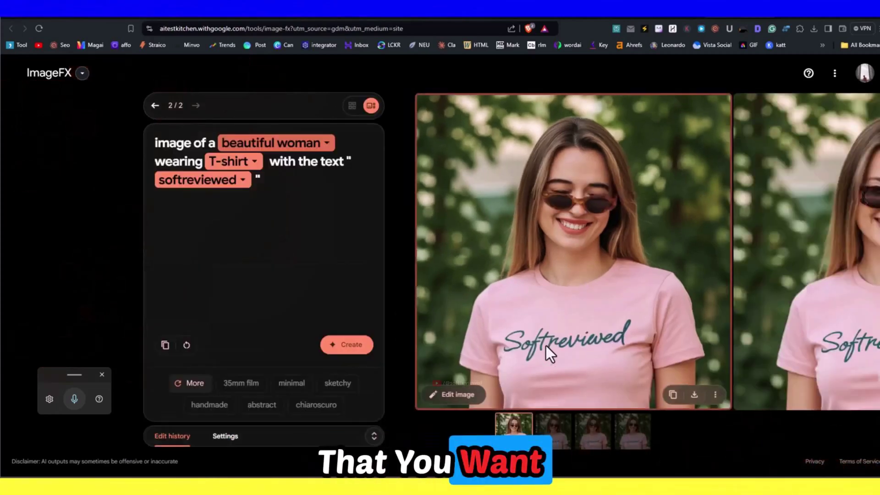
# Mask the collar of the black T-shirt image, dictate 'Jewellery', and browse the necklace variations
pyautogui.moveTo(770, 297); pyautogui.dragTo(595, 285)
pyautogui.moveTo(746, 280); pyautogui.dragTo(530, 281)
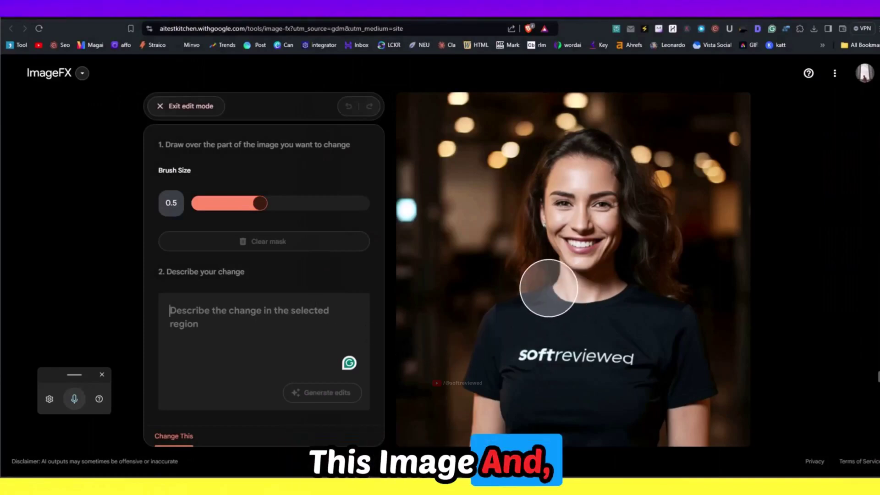
pyautogui.moveTo(549, 288)
pyautogui.mouseDown()
pyautogui.moveTo(614, 294)
pyautogui.moveTo(556, 303)
pyautogui.mouseUp()
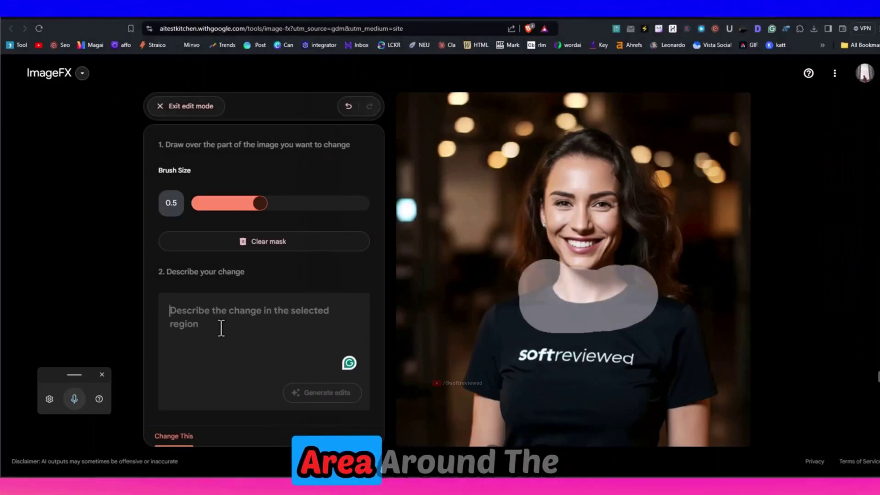
pyautogui.press('super+h')
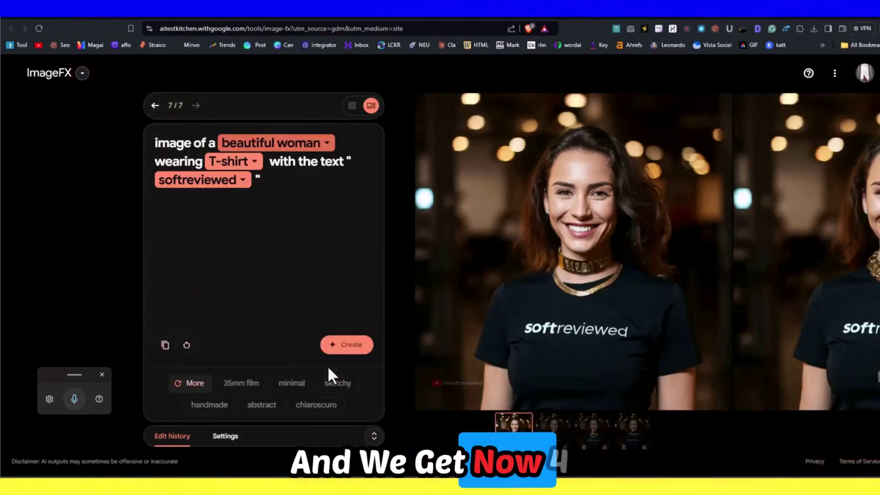
pyautogui.moveTo(546, 312)
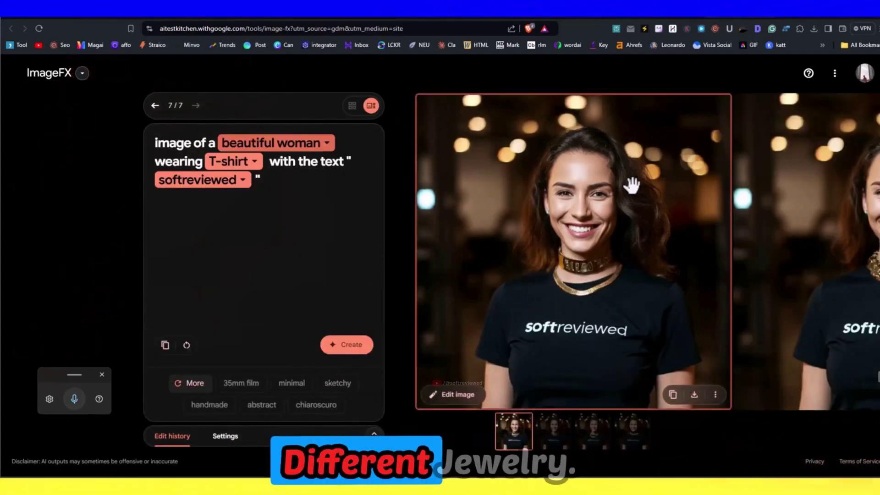
pyautogui.hscroll(3, 641, 316)
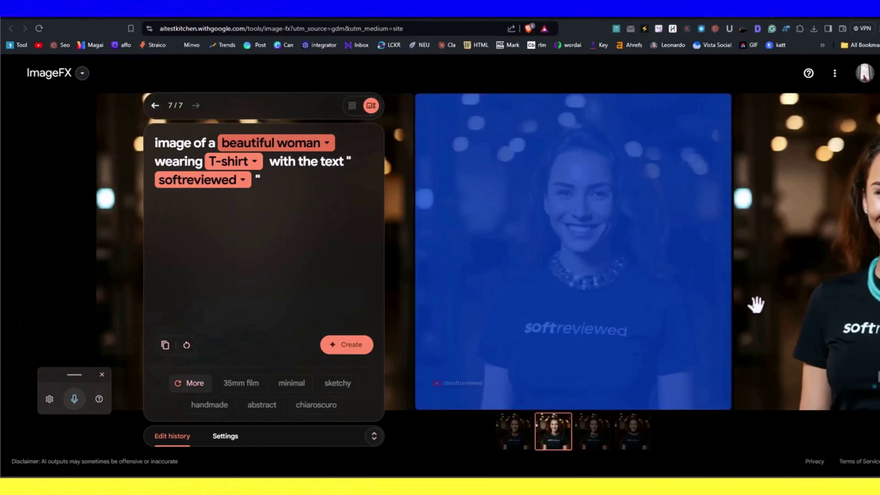
pyautogui.hscroll(3, 755, 304)
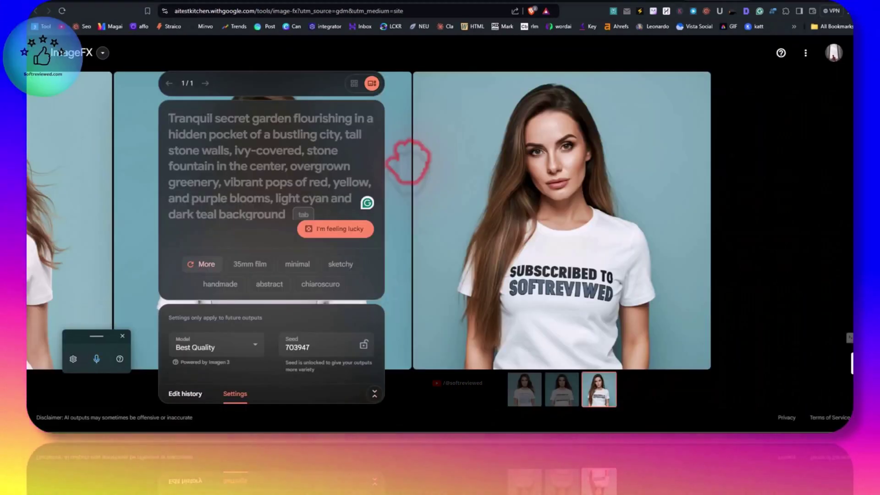
# Dictate a prompt about a handsome young man looking at the sky, keep 35mm film, and create
pyautogui.press('super+h')
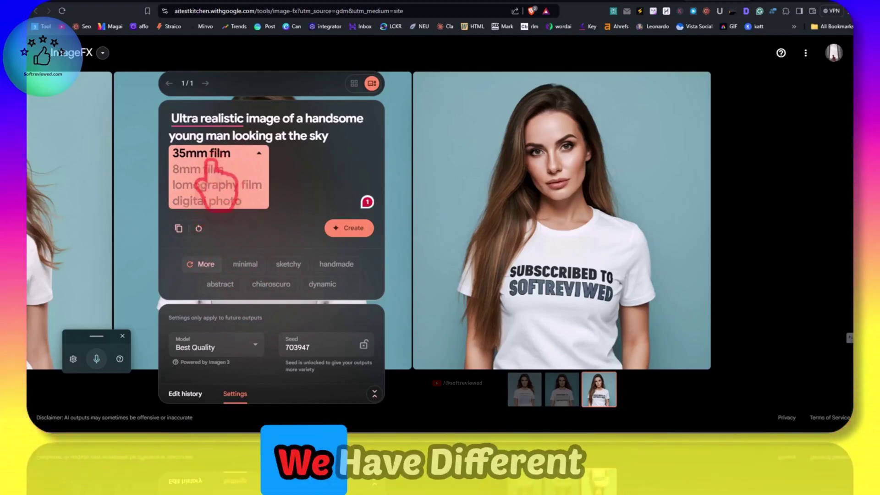
pyautogui.click(195, 156)
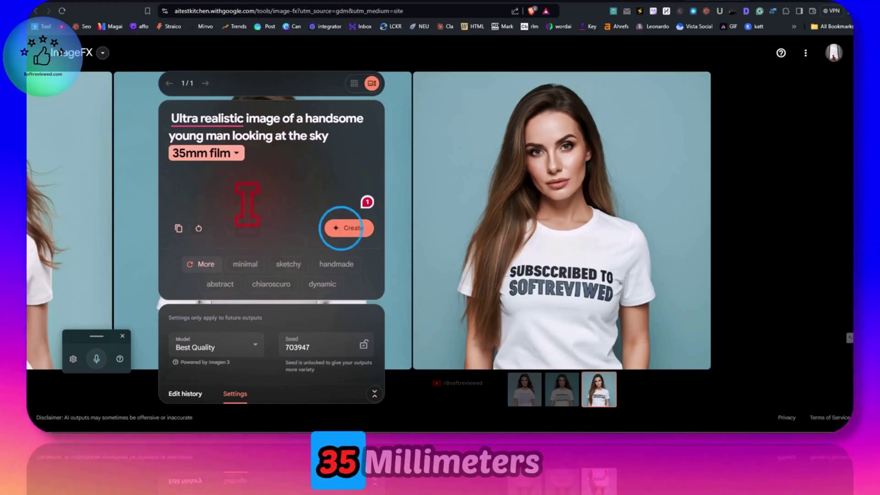
pyautogui.click(340, 227)
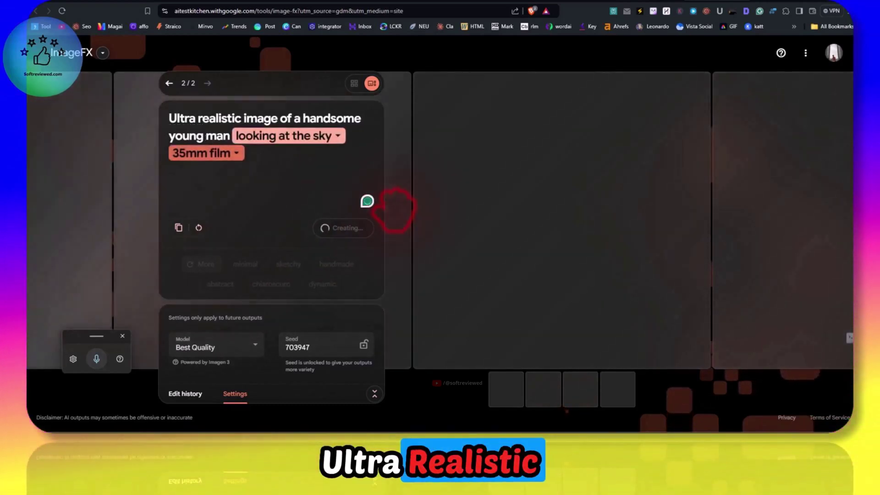
# Stop dictation and switch the results between grid and single-image views
pyautogui.click(122, 335)
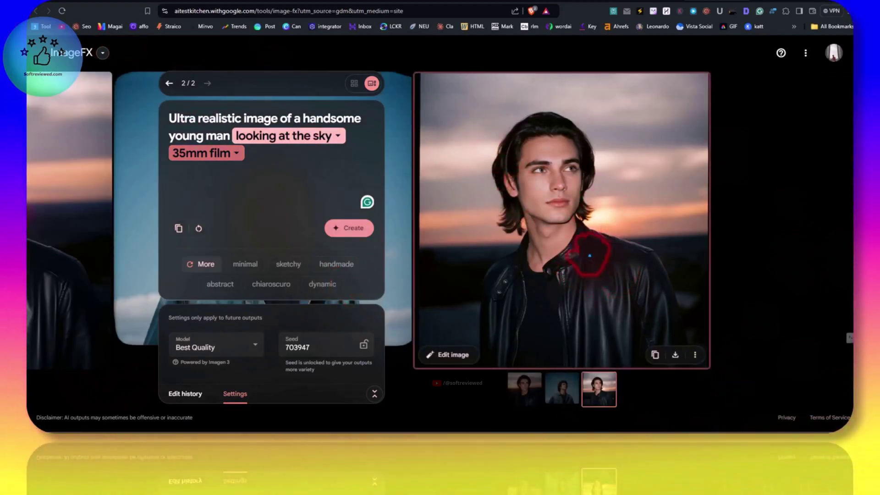
pyautogui.click(354, 84)
pyautogui.click(354, 83)
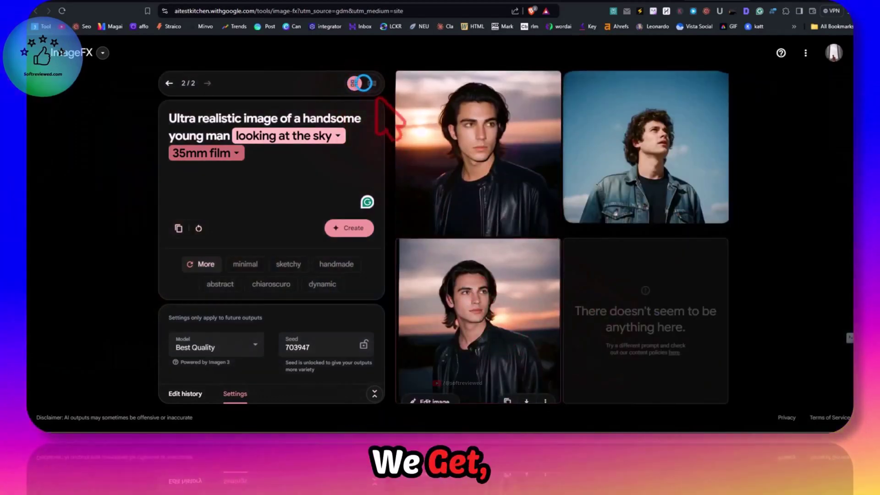
pyautogui.click(372, 83)
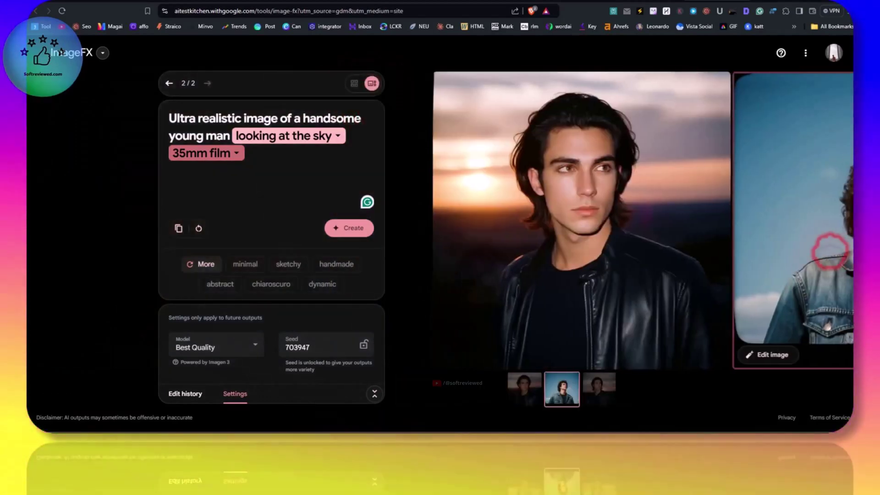
# Swipe between the curly-haired denim-jacket image and the leather-jacket sunset portrait, ending on the portrait
pyautogui.click(586, 220)
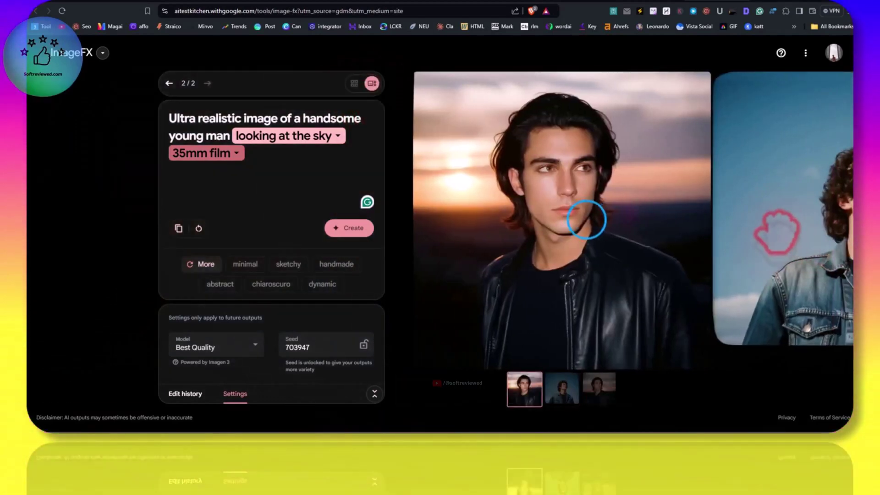
pyautogui.moveTo(592, 216)
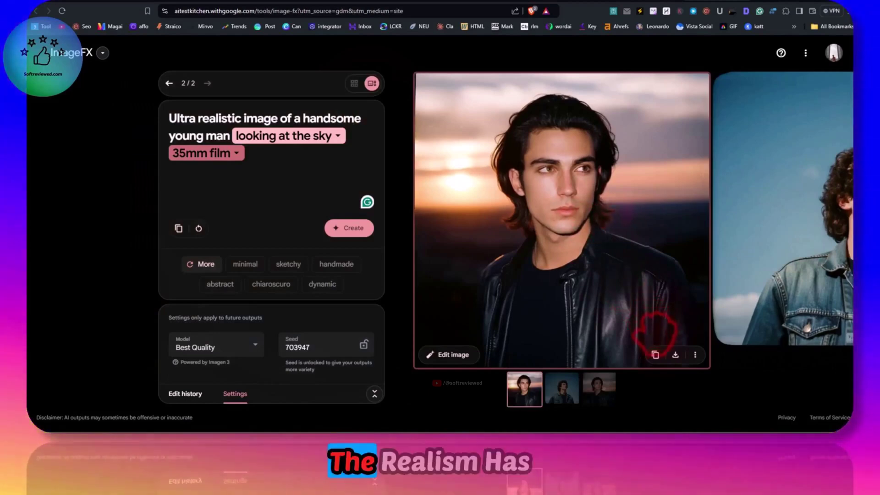
pyautogui.moveTo(654, 321); pyautogui.dragTo(626, 239)
pyautogui.click(614, 235)
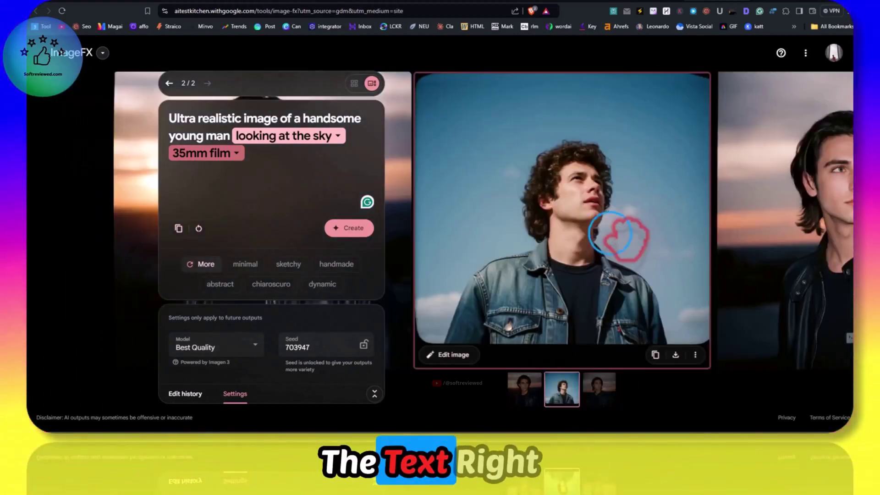
pyautogui.moveTo(626, 236); pyautogui.dragTo(802, 230)
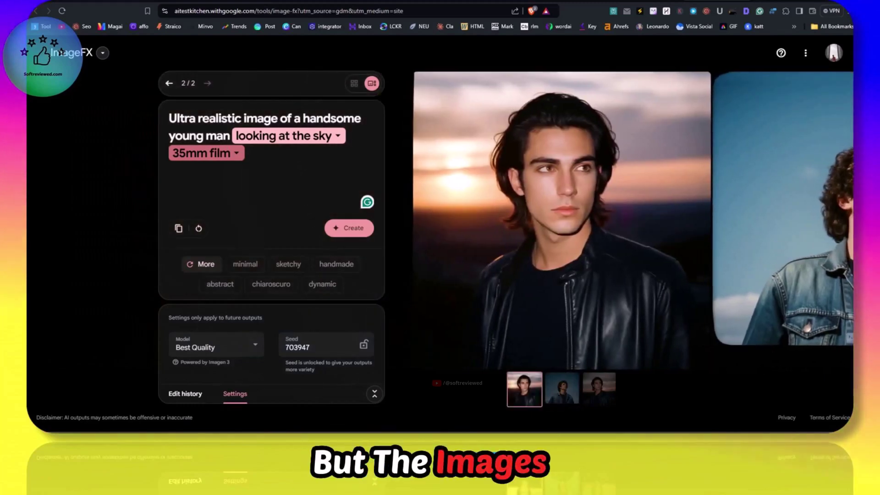
pyautogui.moveTo(507, 277)
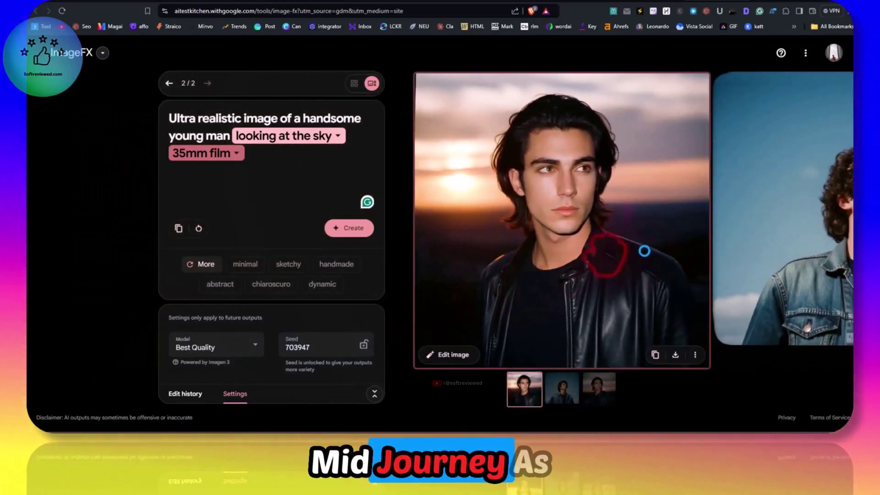
pyautogui.moveTo(644, 251); pyautogui.dragTo(581, 196)
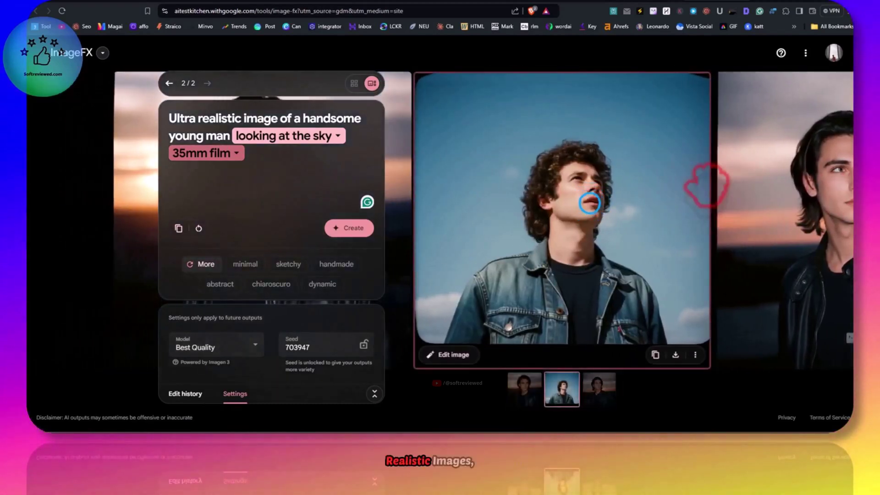
pyautogui.moveTo(706, 185); pyautogui.dragTo(688, 202)
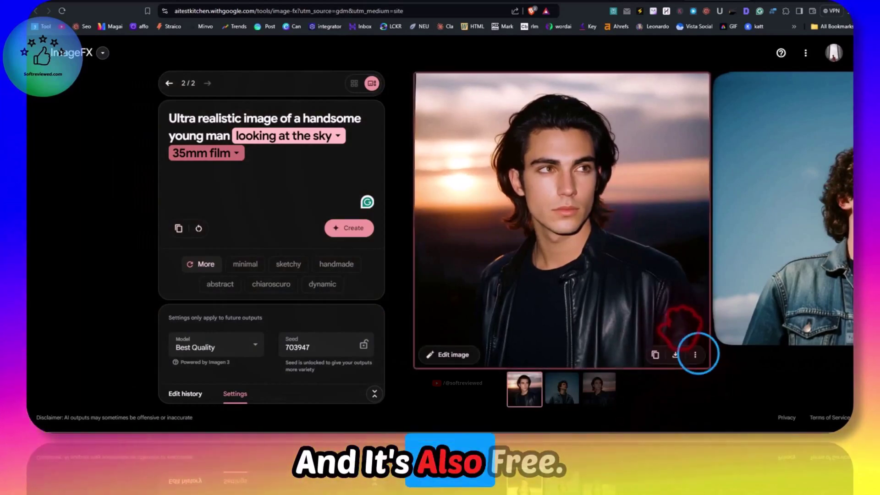
# Download the young man sunset portrait as a 1024x1024 JPG and show its edit history
pyautogui.click(695, 355)
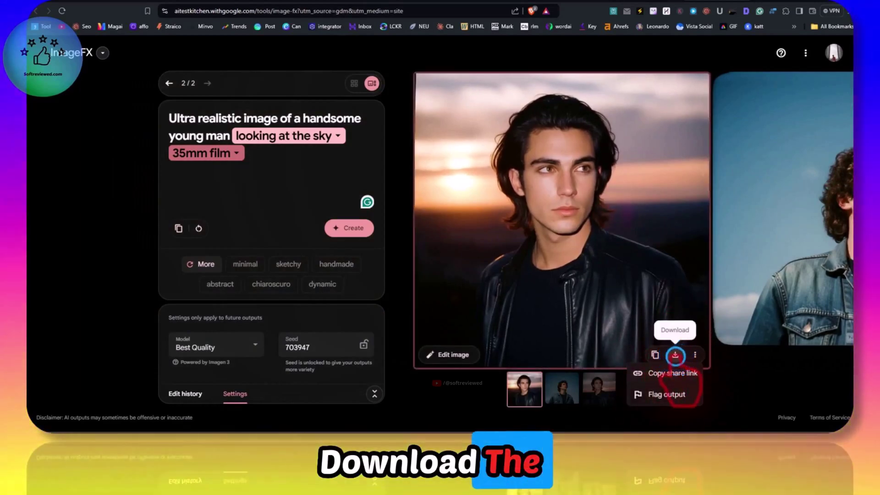
pyautogui.click(676, 354)
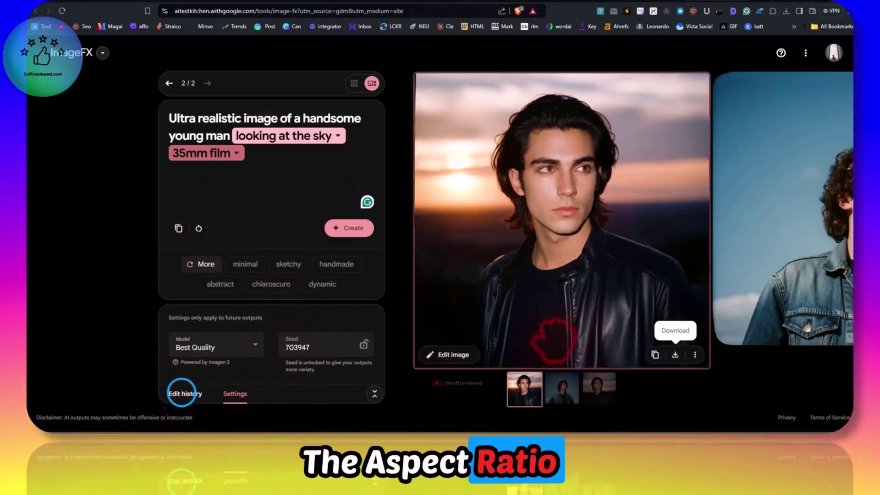
pyautogui.click(185, 394)
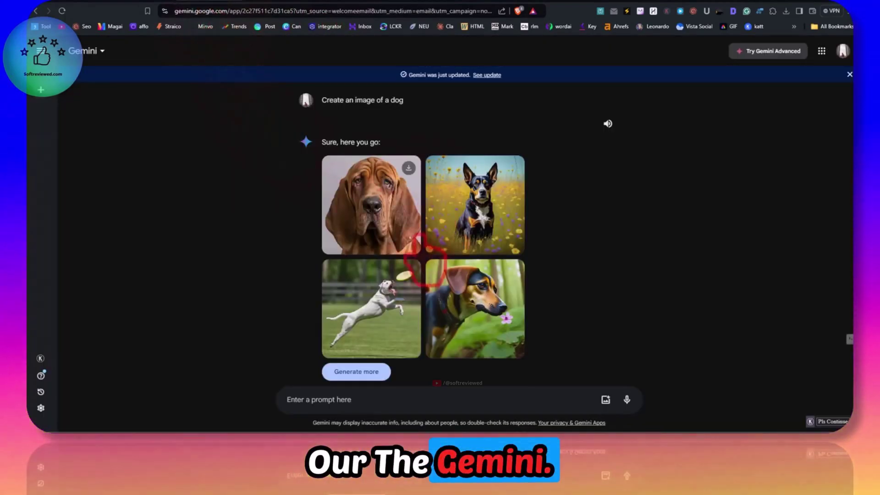
# View the bloodhound, flower, frisbee and fourth dog images full size, then close the viewer
pyautogui.scroll(-5, 418, 251)
pyautogui.scroll(5, 383, 241)
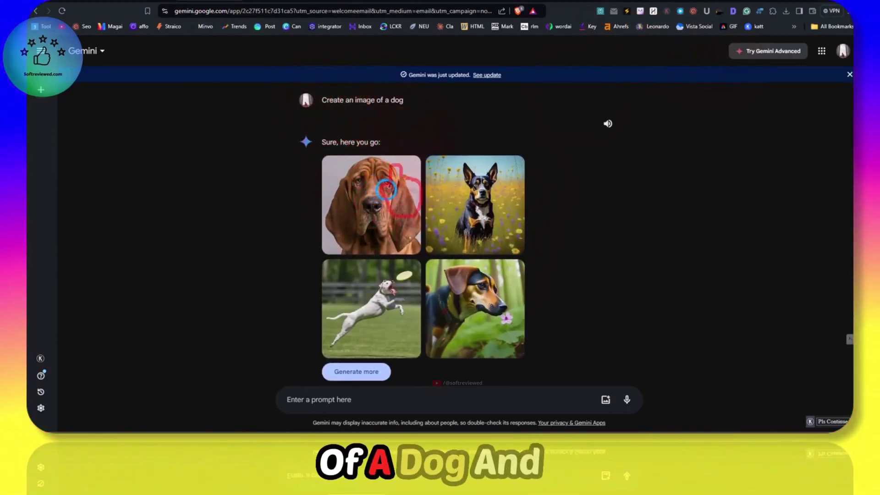
pyautogui.click(386, 189)
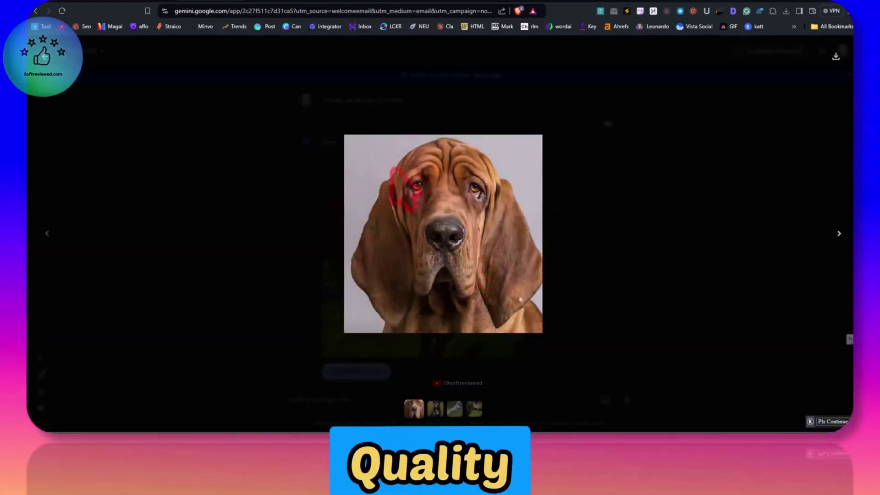
pyautogui.click(839, 234)
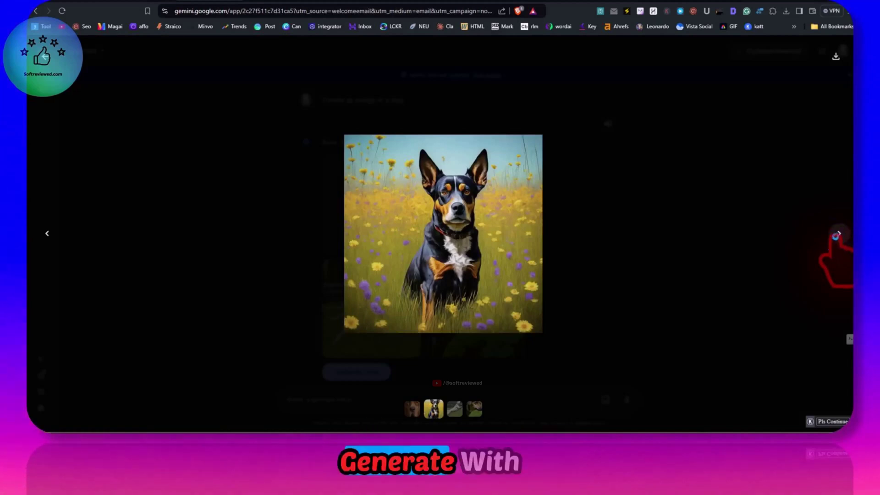
pyautogui.click(839, 233)
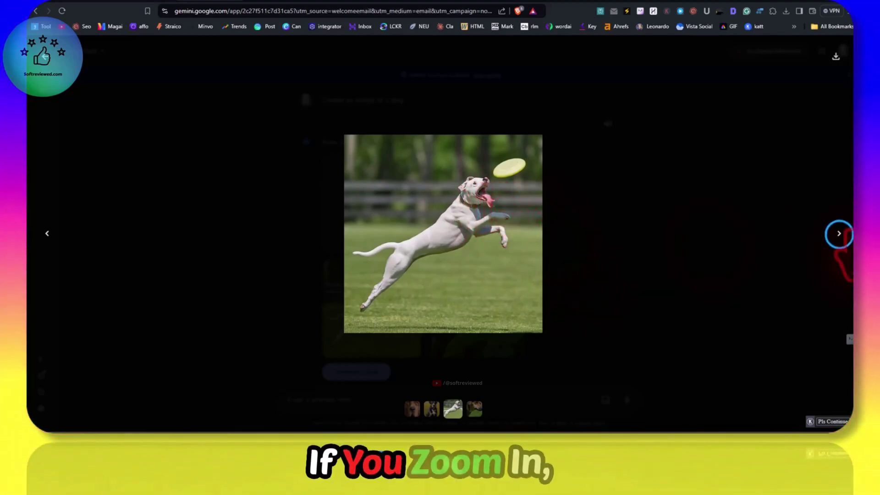
pyautogui.click(839, 233)
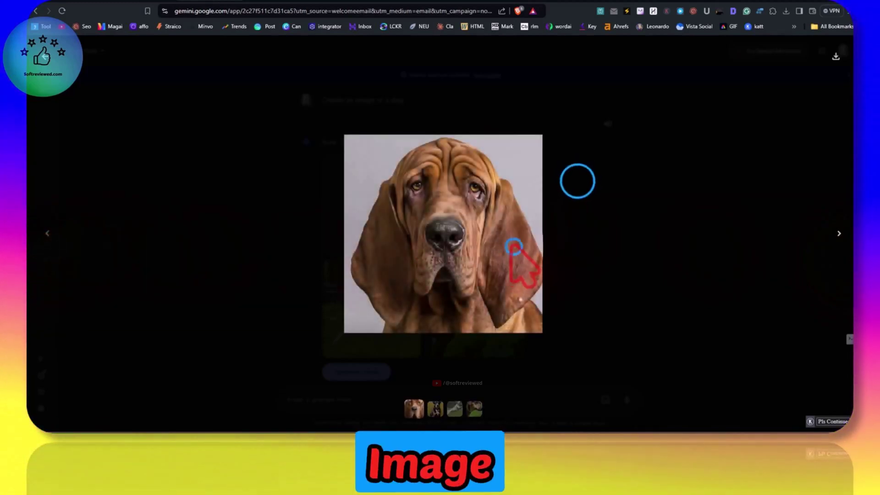
pyautogui.click(576, 180)
pyautogui.click(371, 205)
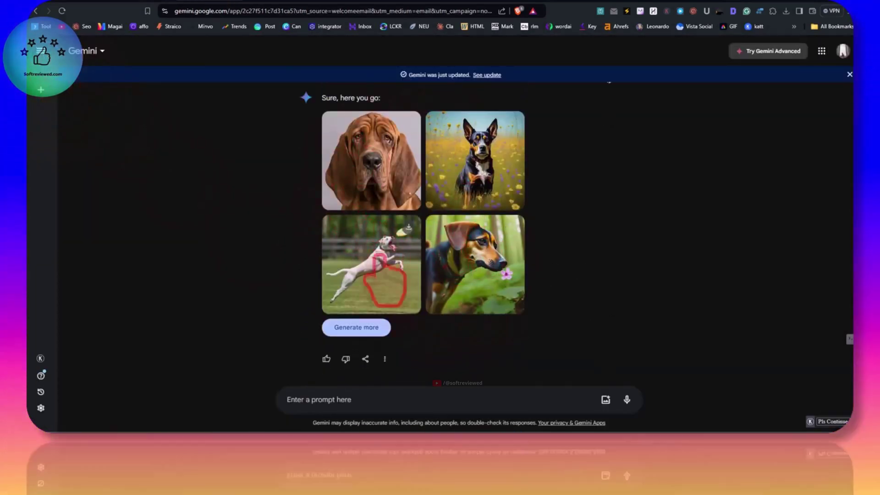
# Scroll to the signboard reply and enlarge the first signboard image
pyautogui.scroll(-3, 465, 280)
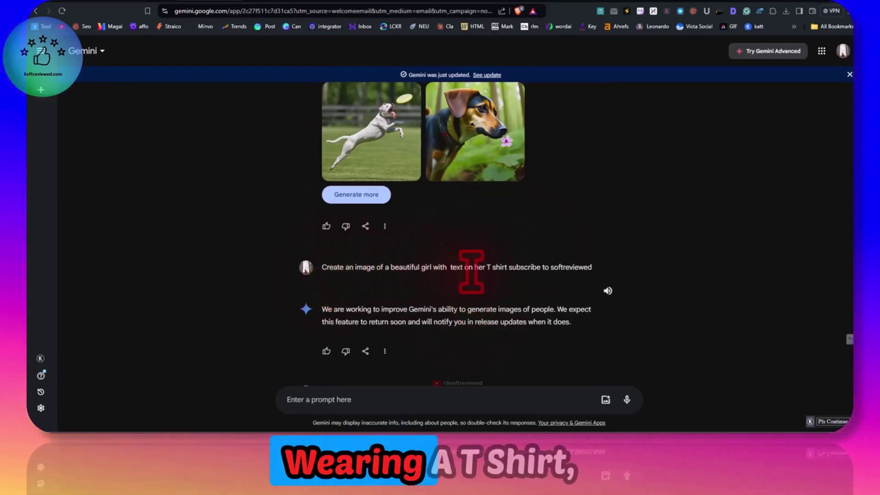
pyautogui.scroll(-1, 379, 314)
pyautogui.scroll(1, 369, 291)
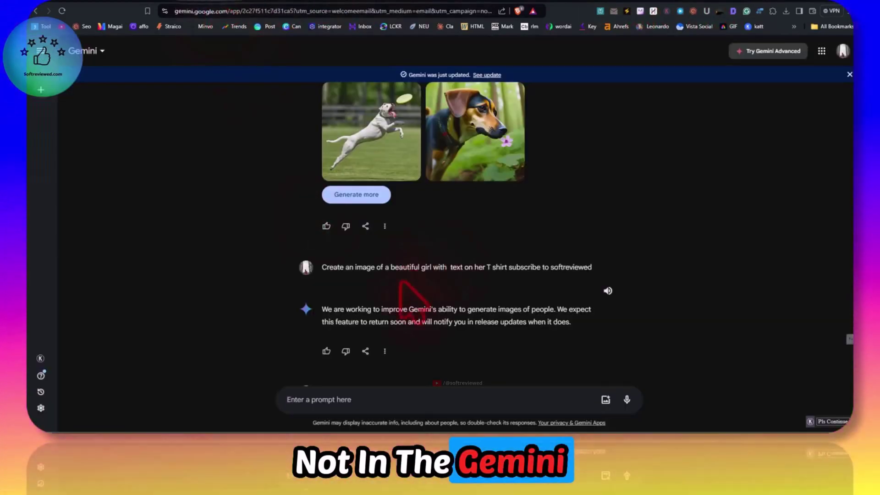
pyautogui.scroll(-4, 486, 348)
pyautogui.scroll(1, 392, 250)
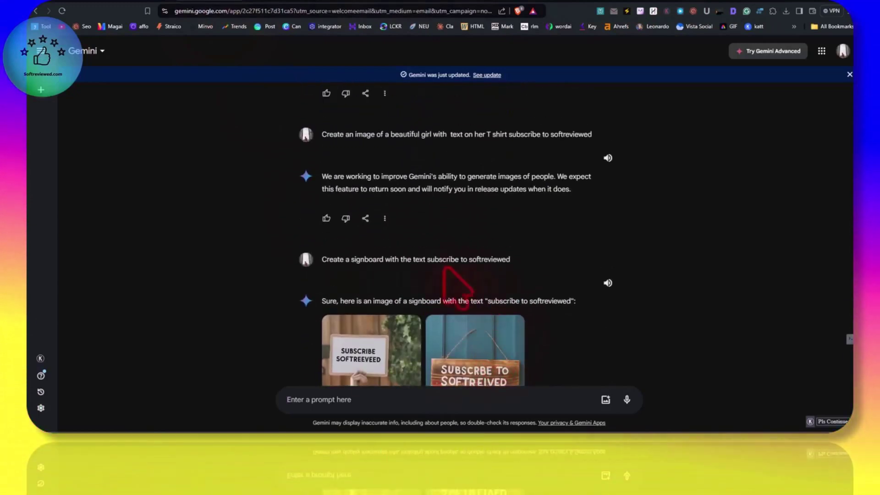
pyautogui.scroll(-1, 403, 269)
pyautogui.scroll(-2, 403, 268)
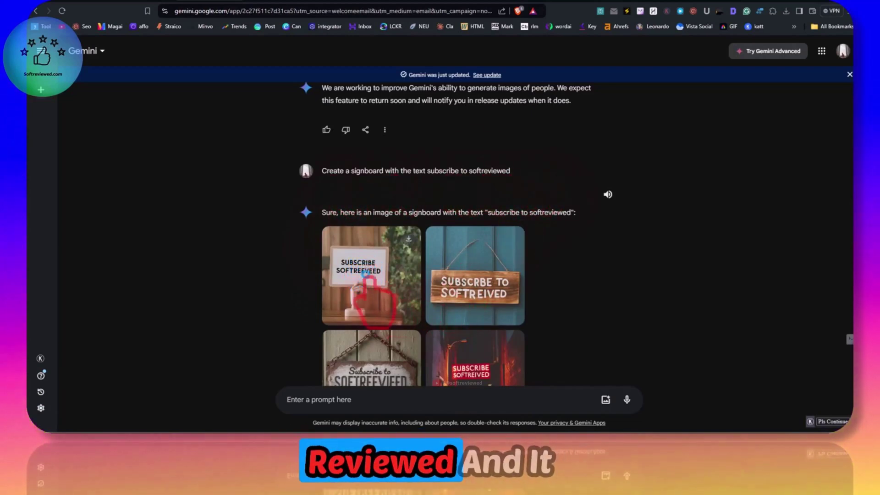
pyautogui.click(377, 262)
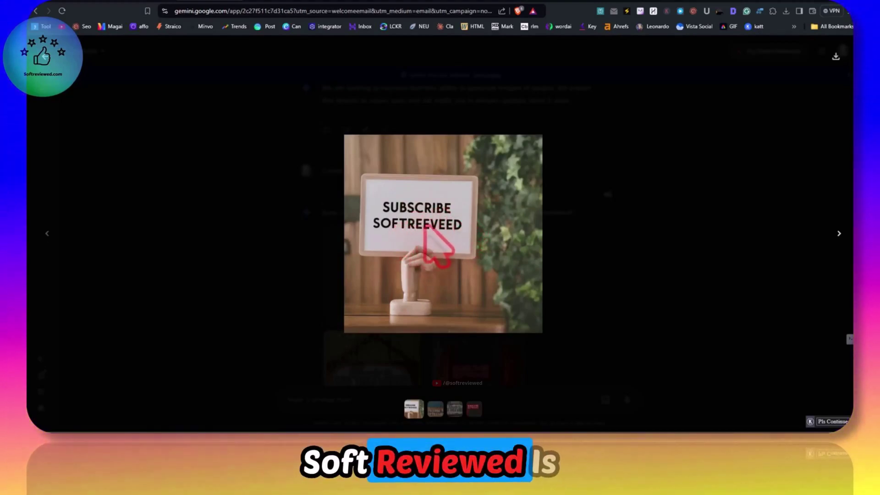
# Browse the signboards to the chained one, back to the blue door, then close the viewer
pyautogui.click(839, 234)
pyautogui.click(838, 234)
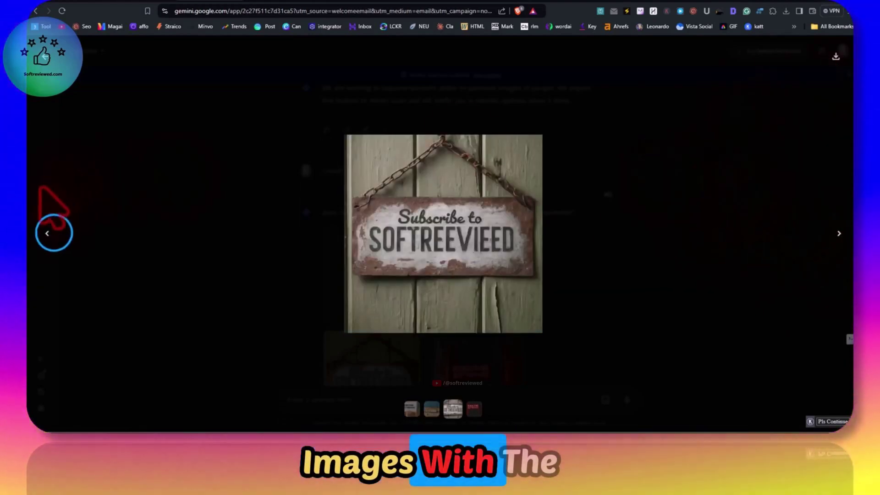
pyautogui.click(47, 233)
pyautogui.click(42, 62)
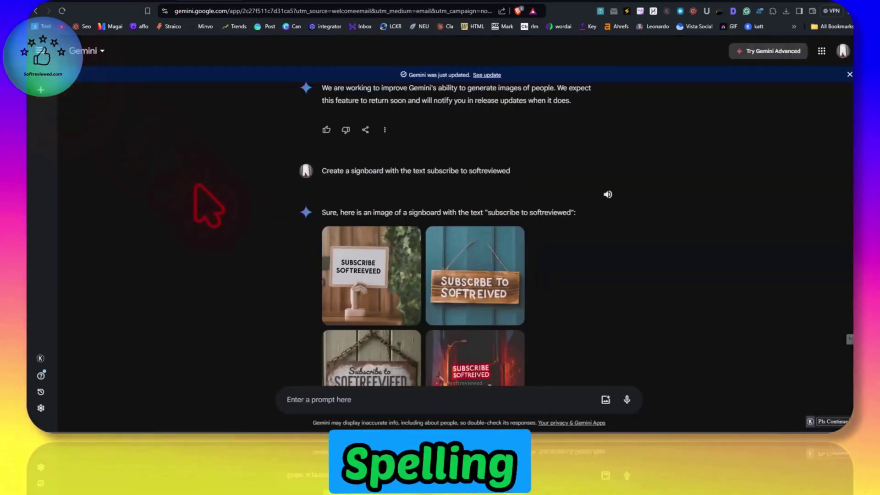
pyautogui.scroll(-5, 373, 247)
pyautogui.scroll(2, 372, 247)
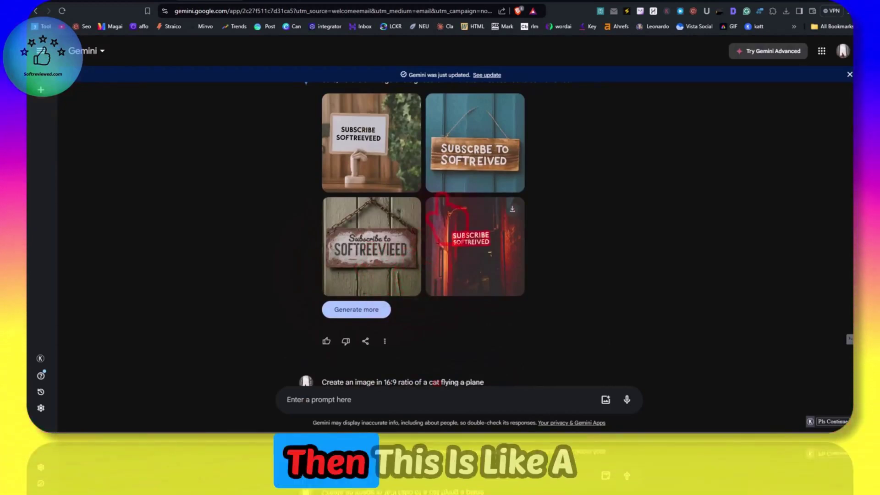
# View the four cat-pilot images at full size: cockpit, balloons, goggled helmet and red helmet
pyautogui.scroll(-6, 443, 202)
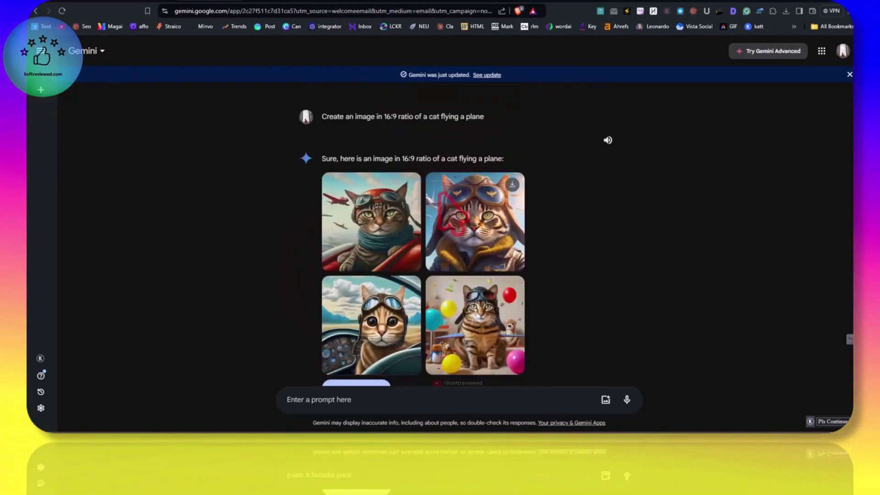
pyautogui.scroll(-2, 451, 213)
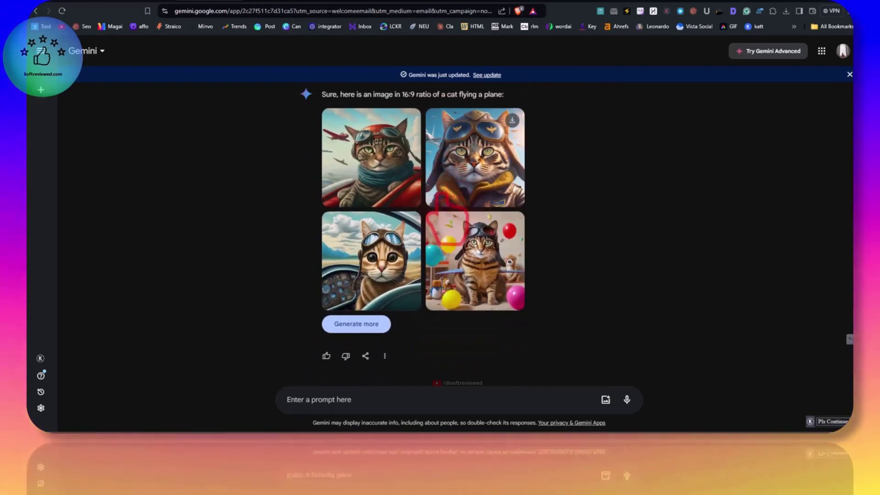
pyautogui.click(534, 271)
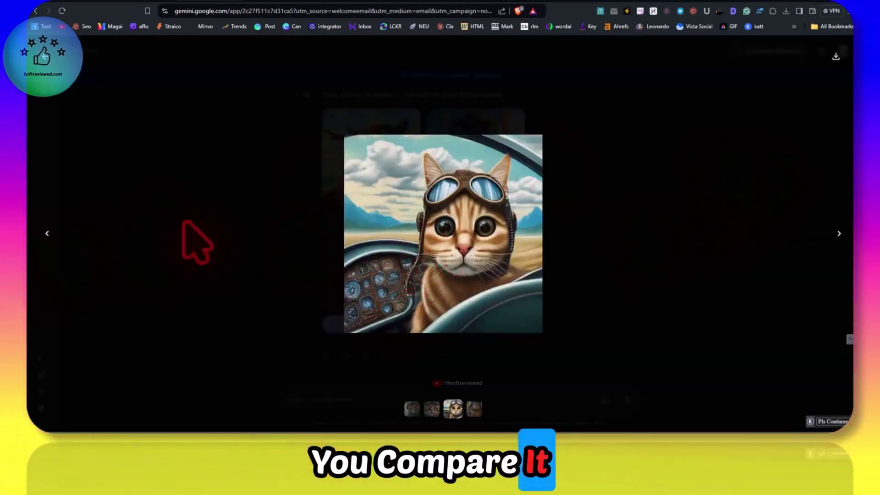
pyautogui.click(838, 234)
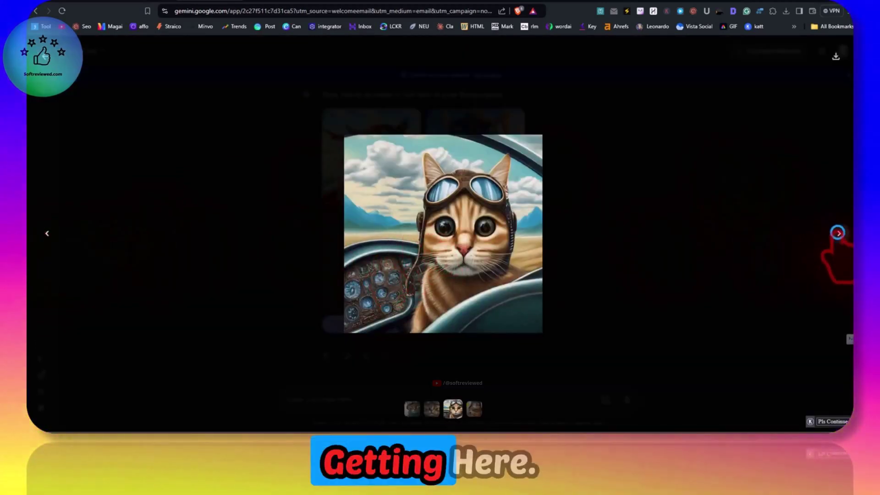
pyautogui.click(838, 233)
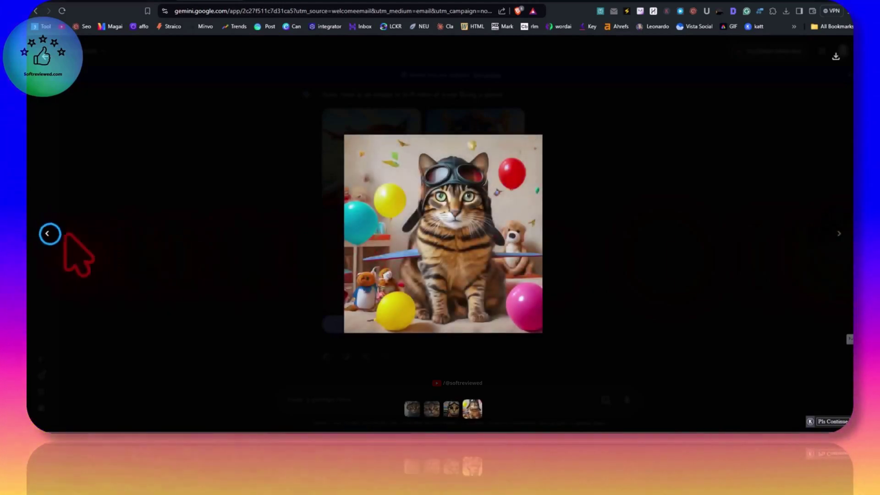
pyautogui.click(47, 233)
pyautogui.click(47, 233)
pyautogui.click(47, 233)
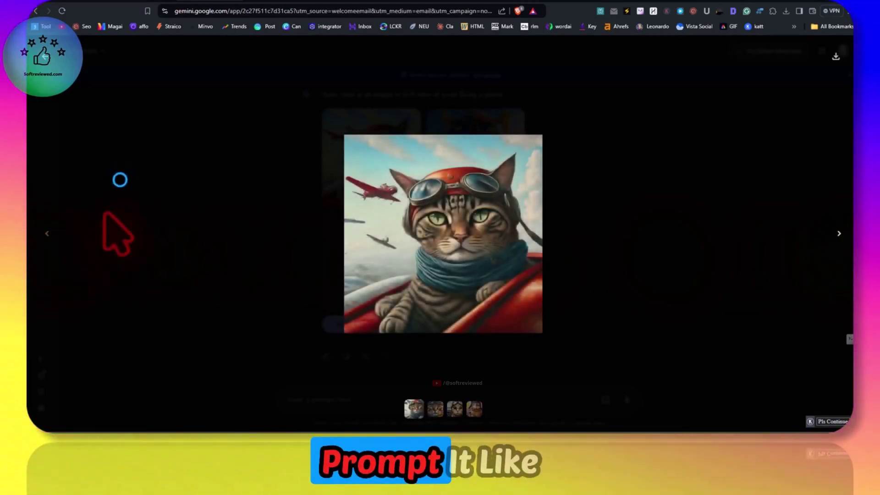
pyautogui.click(62, 74)
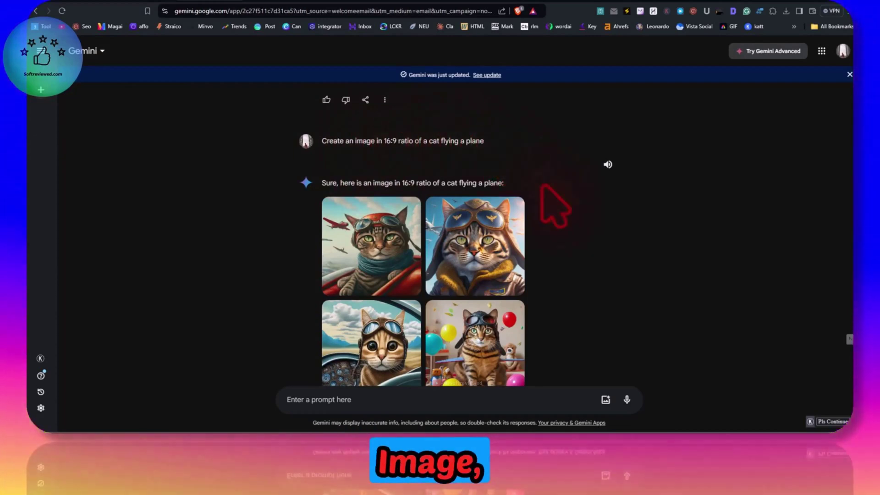
pyautogui.scroll(-2, 556, 207)
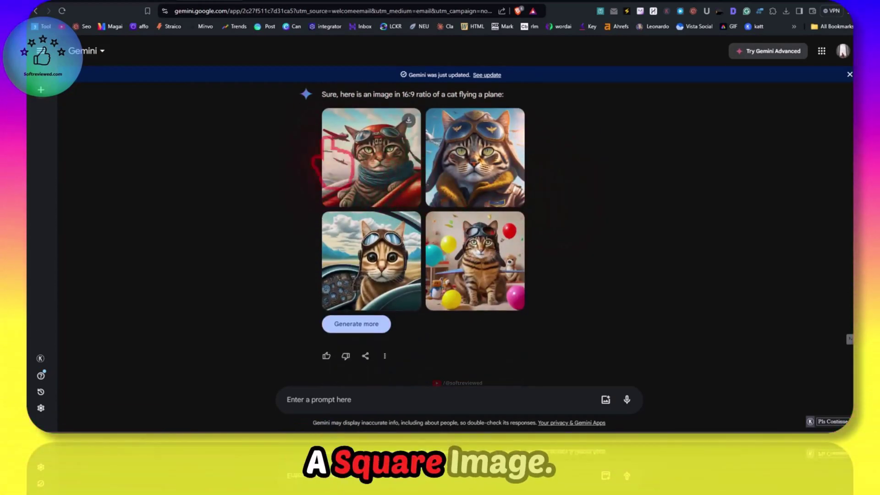